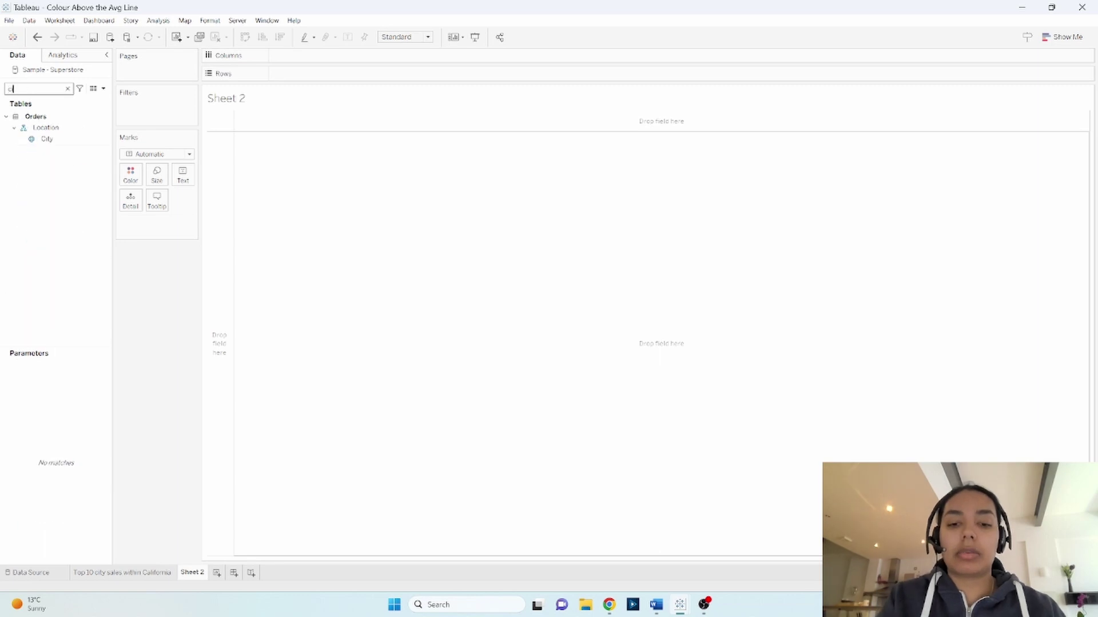
- Build a bar chart on Sheet 2 with City on Rows and SUM(Sales) on Columns
{"action": "type", "text": "ty"}
{"action": "left_click_drag", "start_coordinate": [45, 139], "coordinate": [291, 78]}
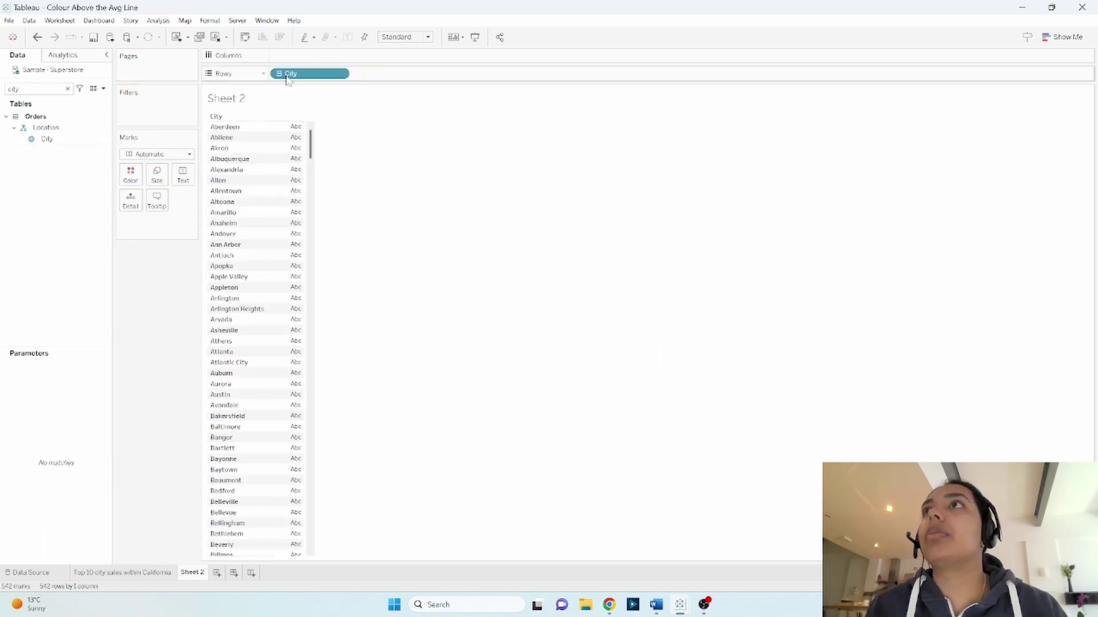
{"action": "left_click", "coordinate": [68, 89]}
{"action": "type", "text": "sum"}
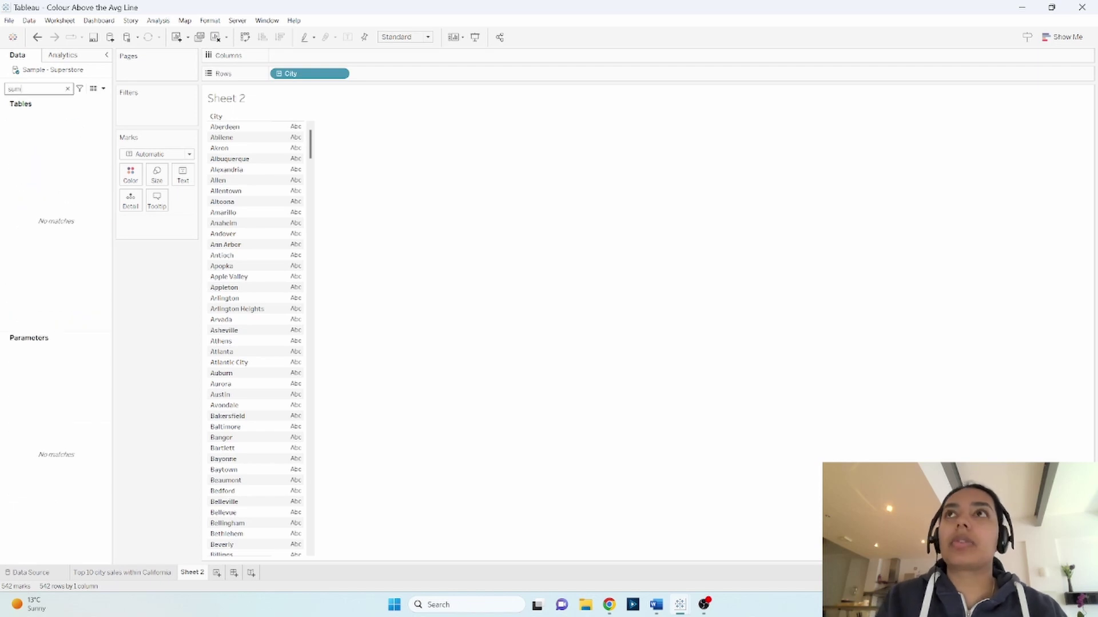
{"action": "key", "text": "BackSpace"}
{"action": "key", "text": "BackSpace"}
{"action": "key", "text": "BackSpace"}
{"action": "type", "text": "sale"}
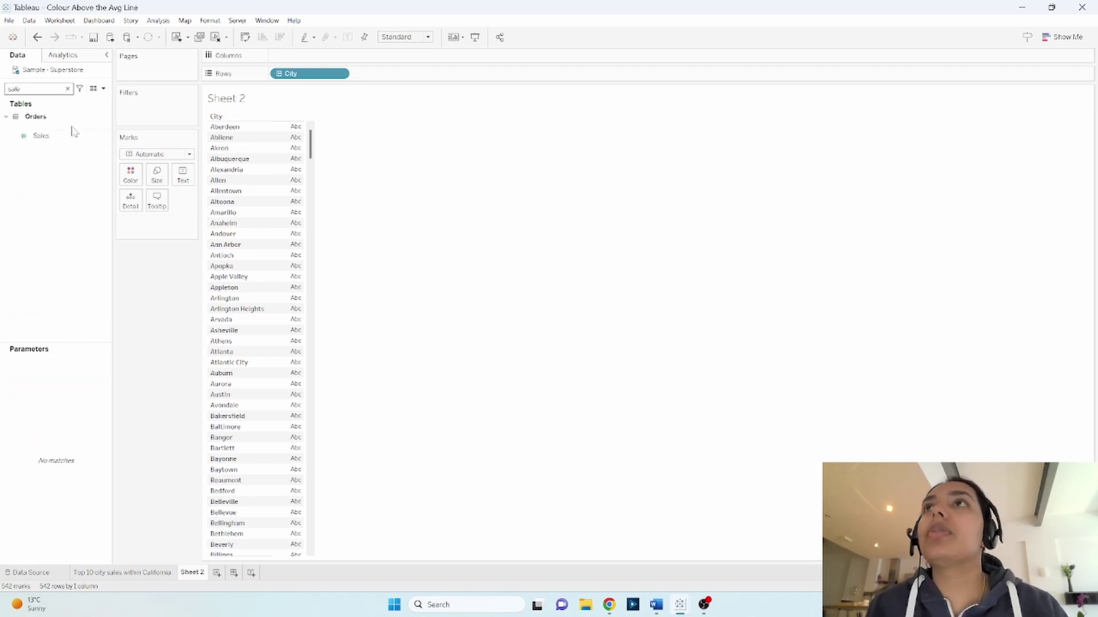
{"action": "left_click_drag", "start_coordinate": [73, 135], "coordinate": [313, 59]}
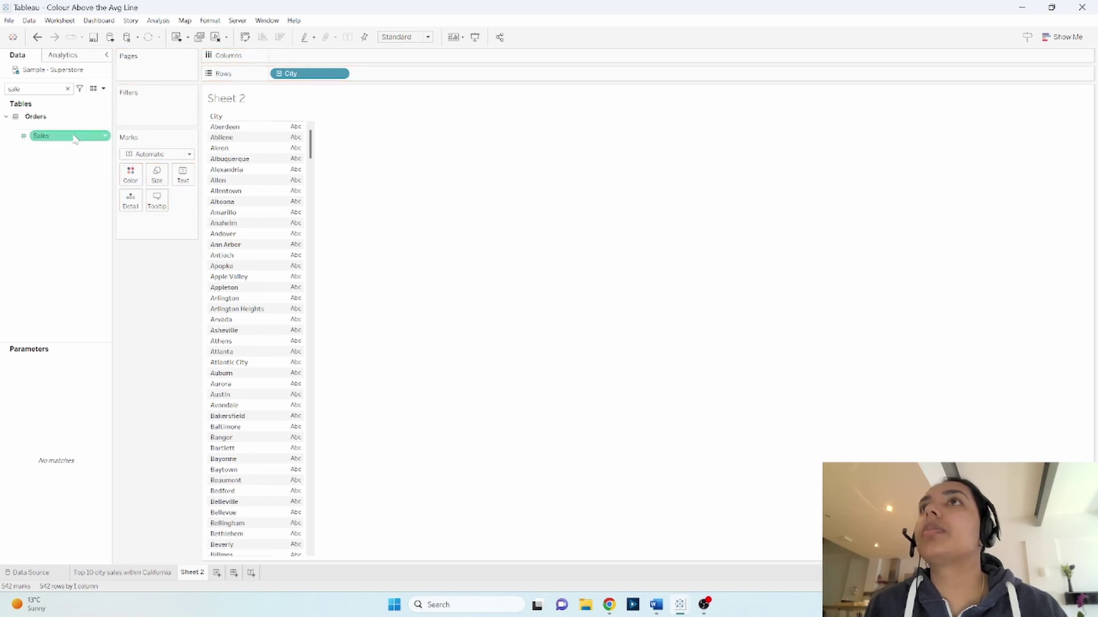
{"action": "left_click_drag", "start_coordinate": [73, 136], "coordinate": [312, 56]}
{"action": "left_click_drag", "start_coordinate": [57, 137], "coordinate": [287, 57]}
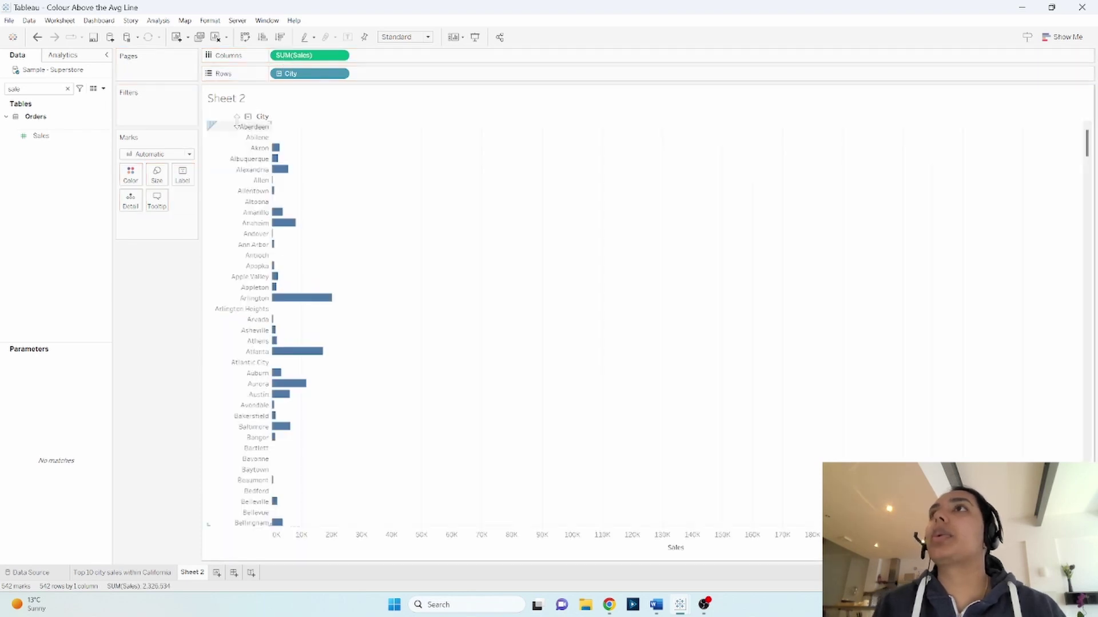
- Sort the cities by sales in descending order and clear the field search
{"action": "left_click", "coordinate": [278, 40]}
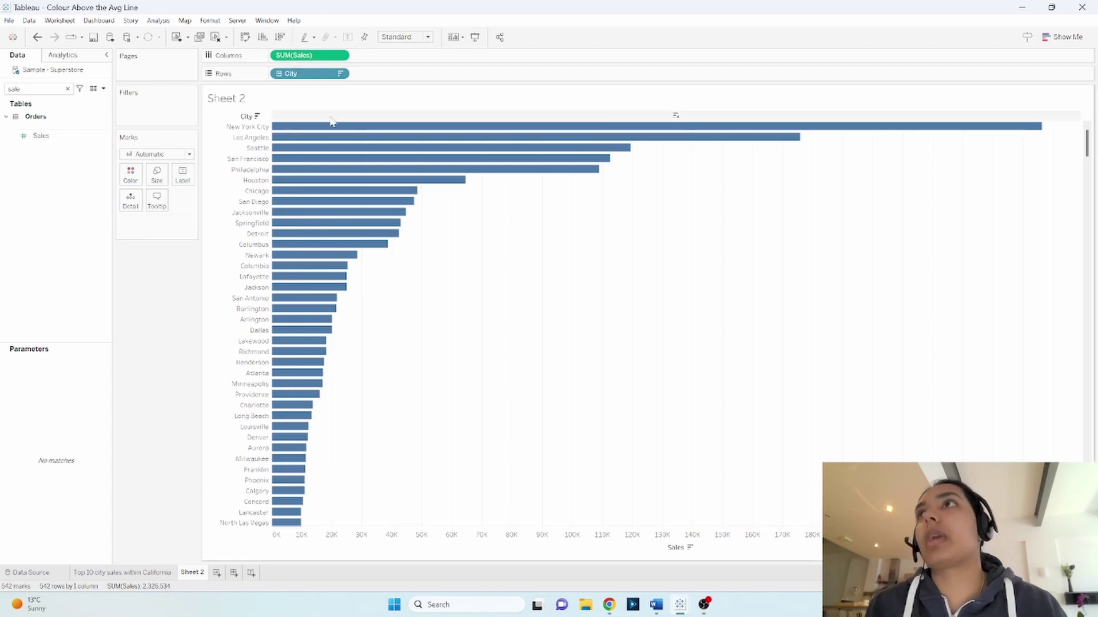
{"action": "mouse_move", "coordinate": [359, 155]}
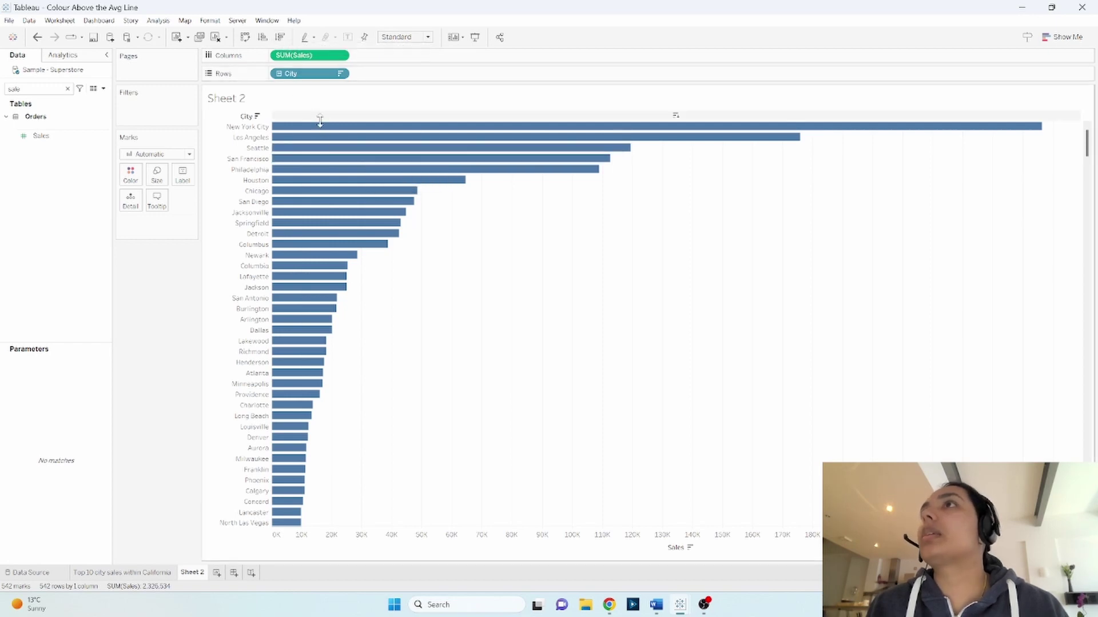
{"action": "mouse_move", "coordinate": [290, 474]}
{"action": "left_click", "coordinate": [67, 88]}
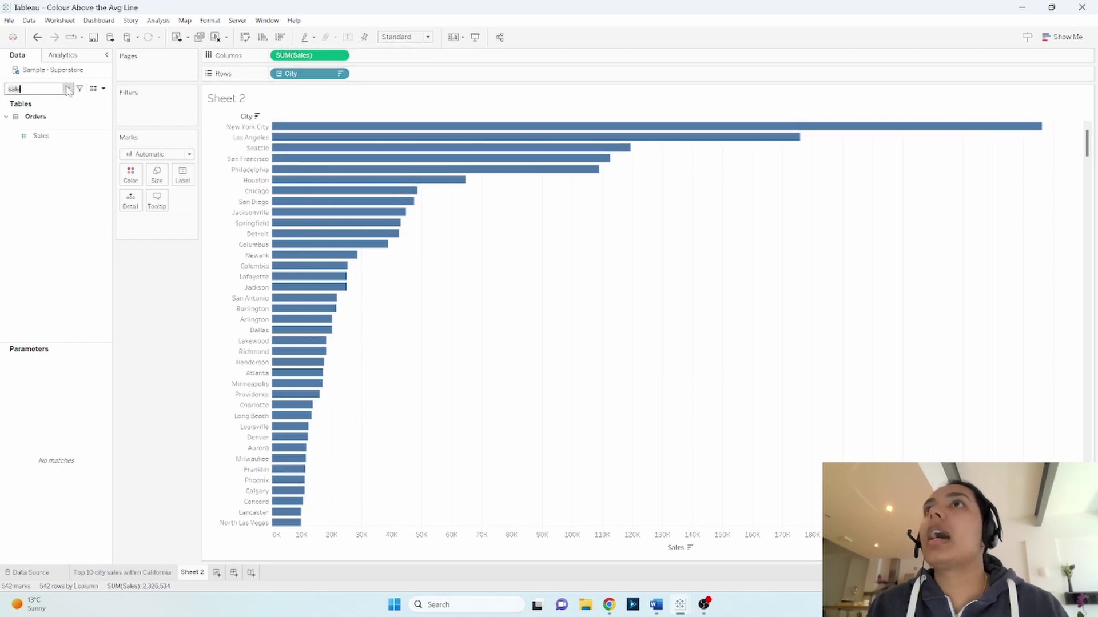
{"action": "left_click", "coordinate": [154, 378]}
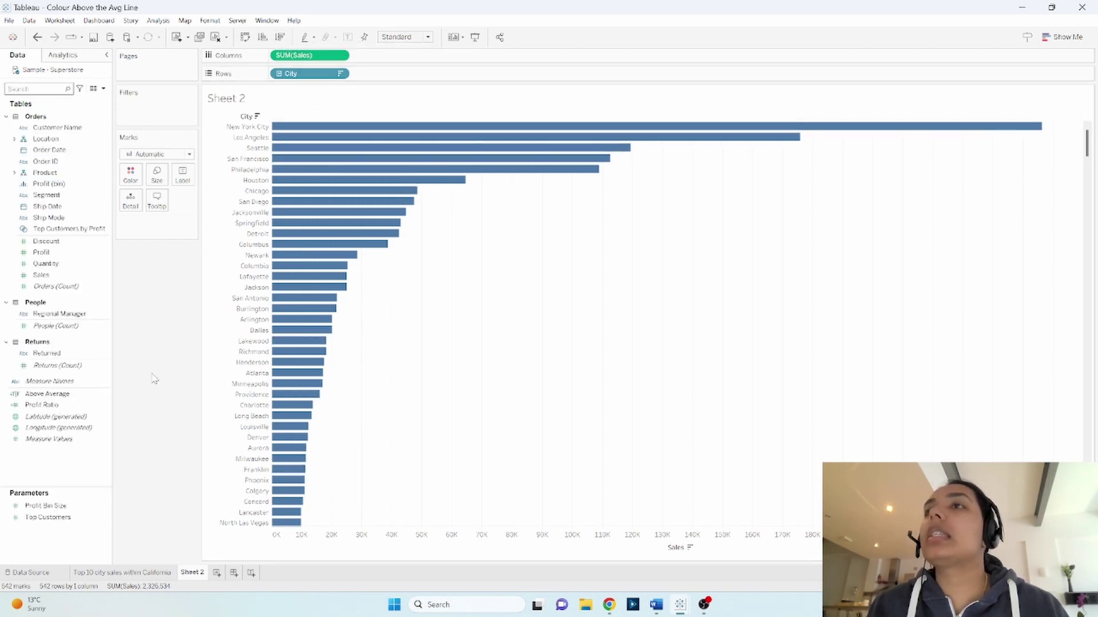
- Check the finished California sheet for reference and filter City on Sheet 2 to the top 10 by sum of Sales
{"action": "left_click", "coordinate": [160, 573]}
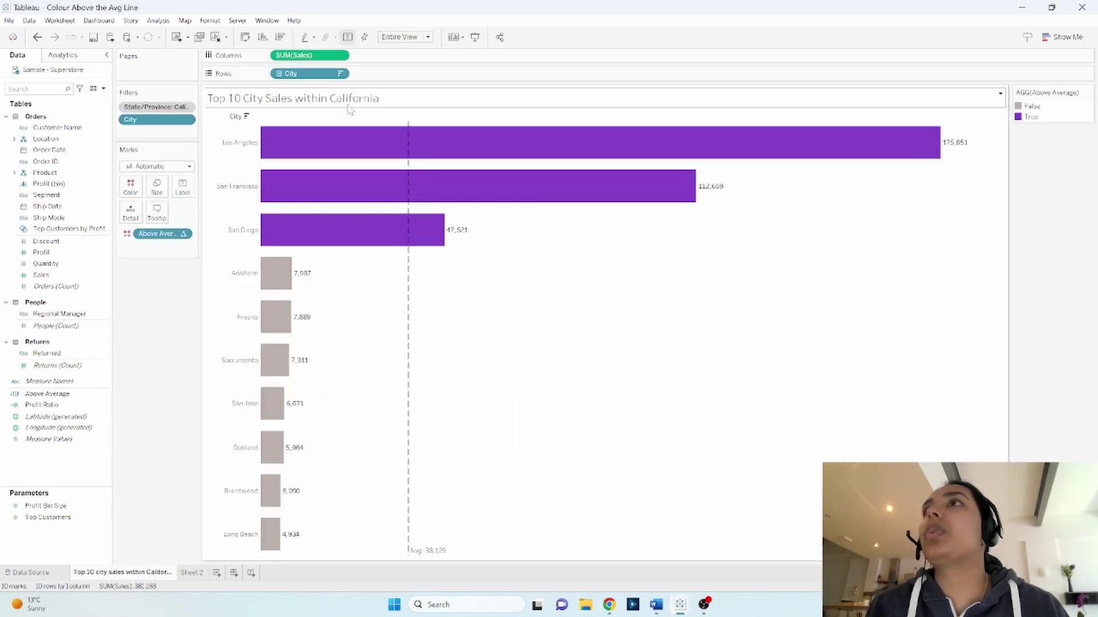
{"action": "left_click", "coordinate": [193, 574]}
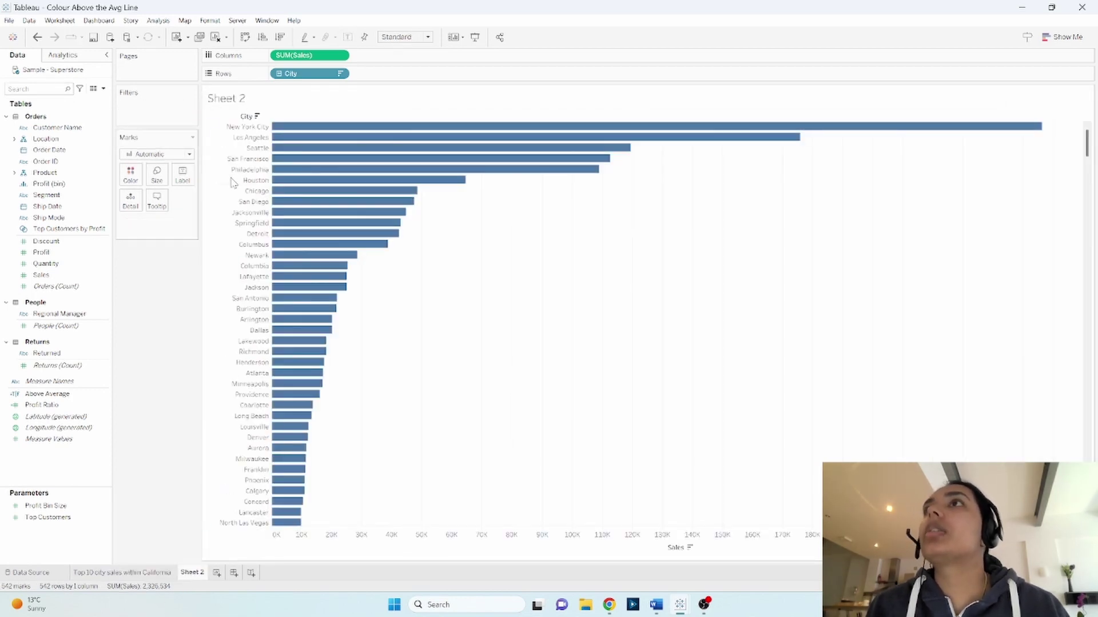
{"action": "left_click", "coordinate": [340, 75]}
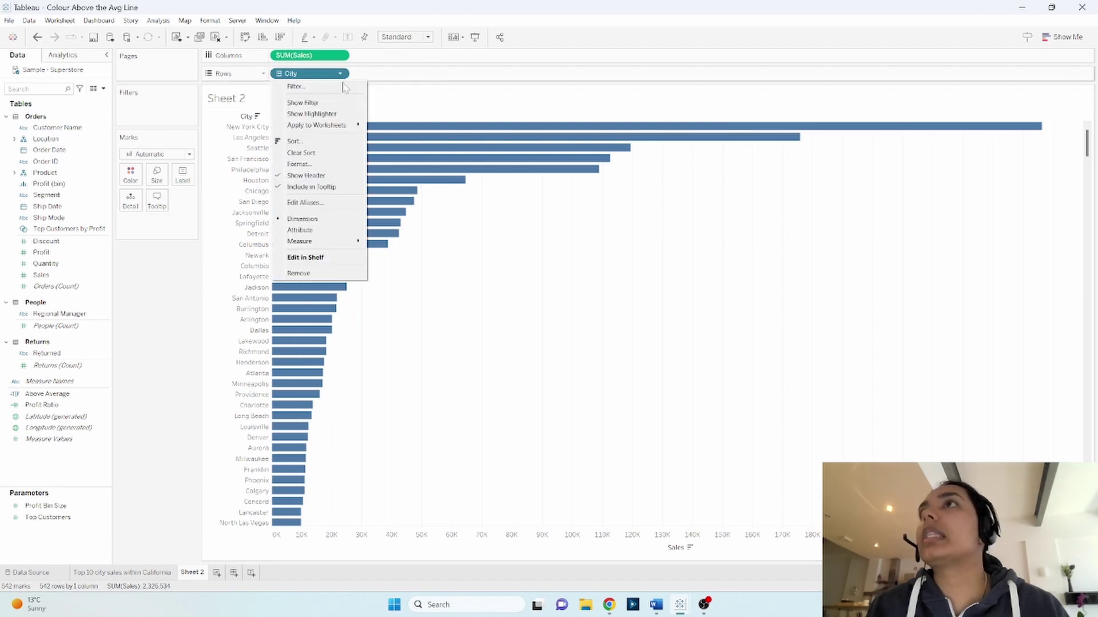
{"action": "left_click", "coordinate": [346, 89]}
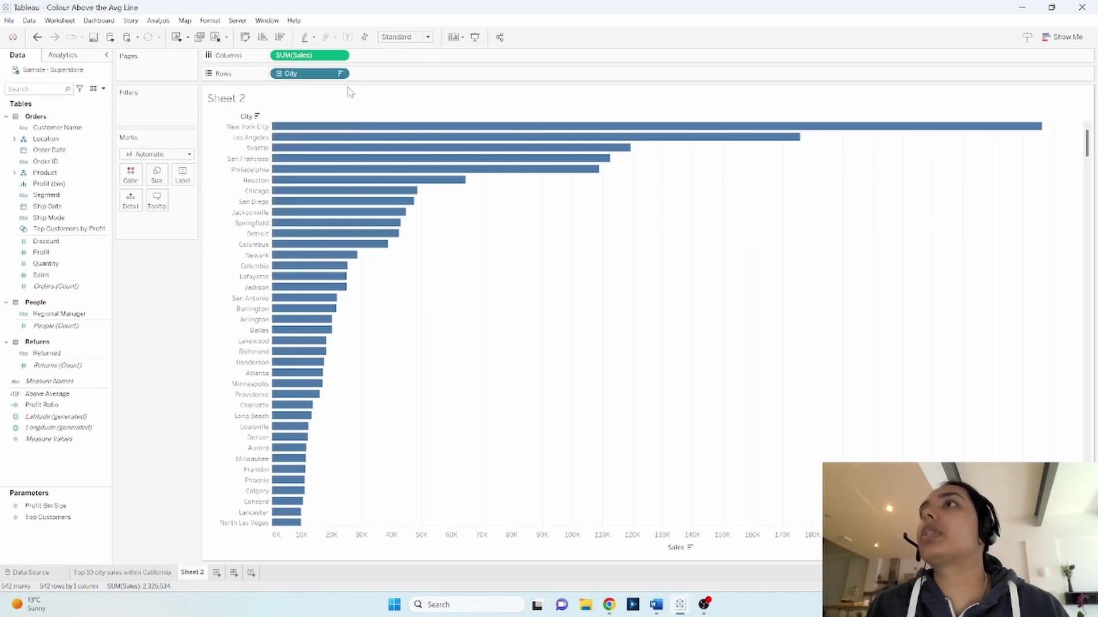
{"action": "left_click", "coordinate": [552, 174]}
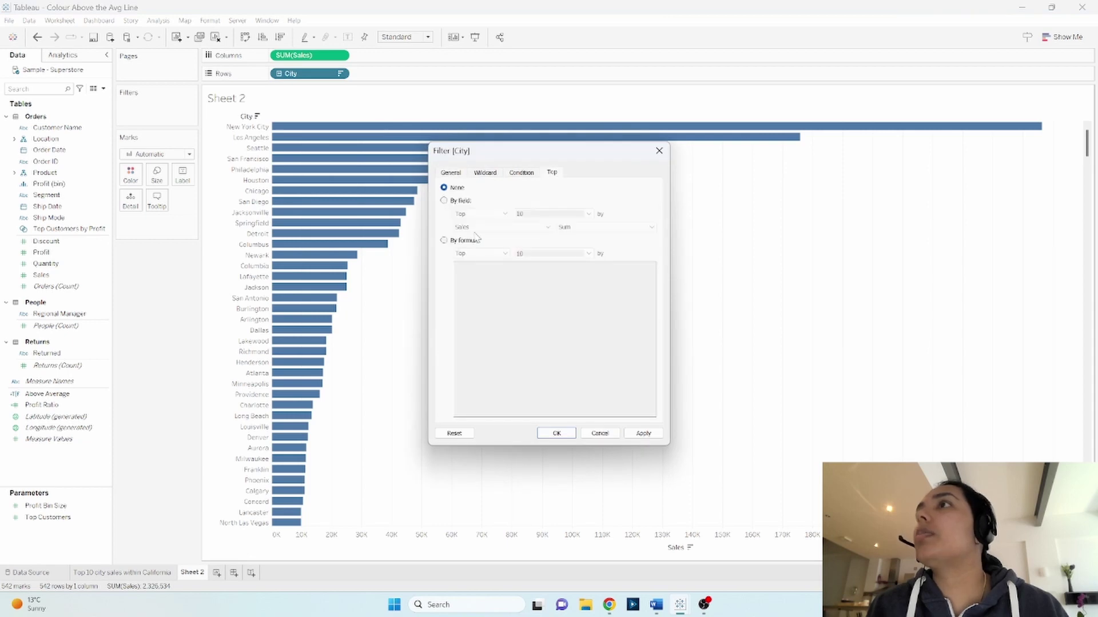
{"action": "left_click", "coordinate": [446, 202]}
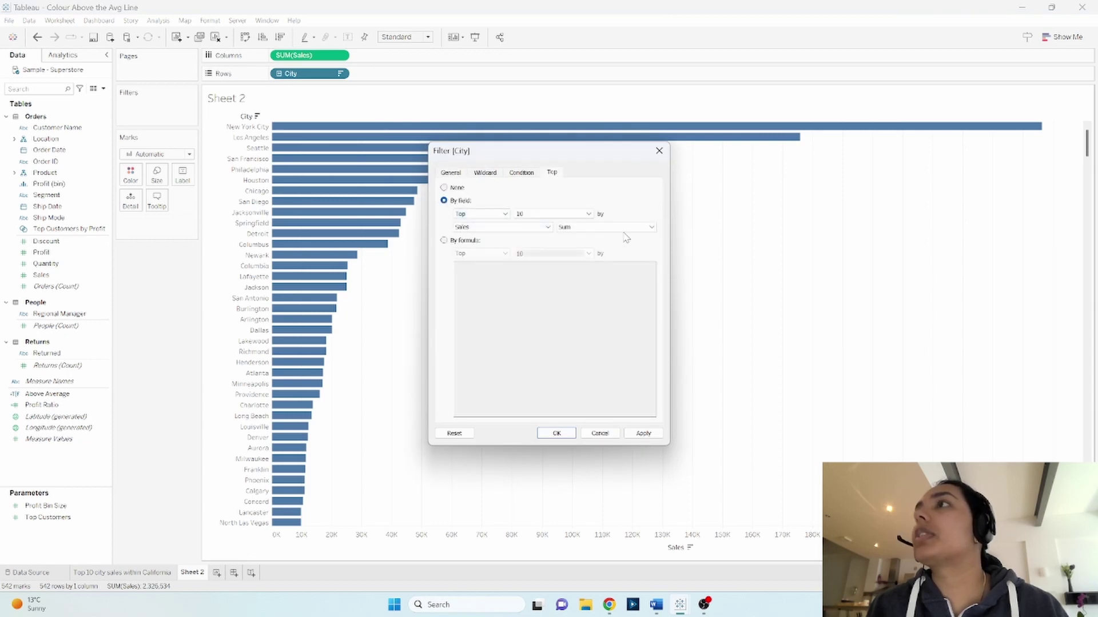
{"action": "left_click", "coordinate": [558, 434]}
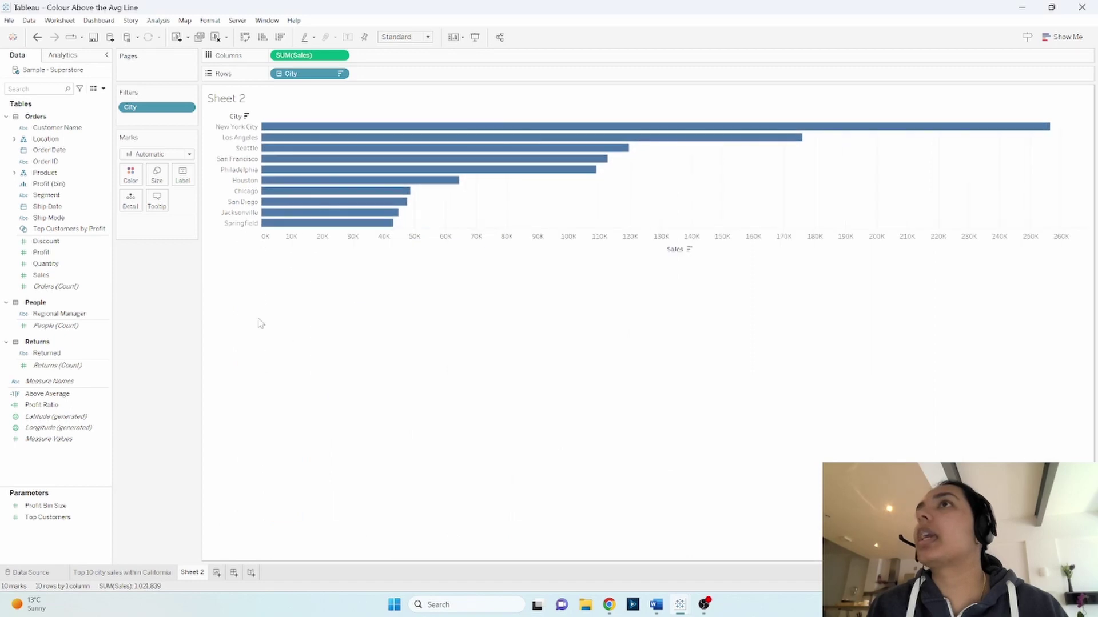
- Filter State/Province to California and add that filter to context
{"action": "left_click", "coordinate": [35, 89]}
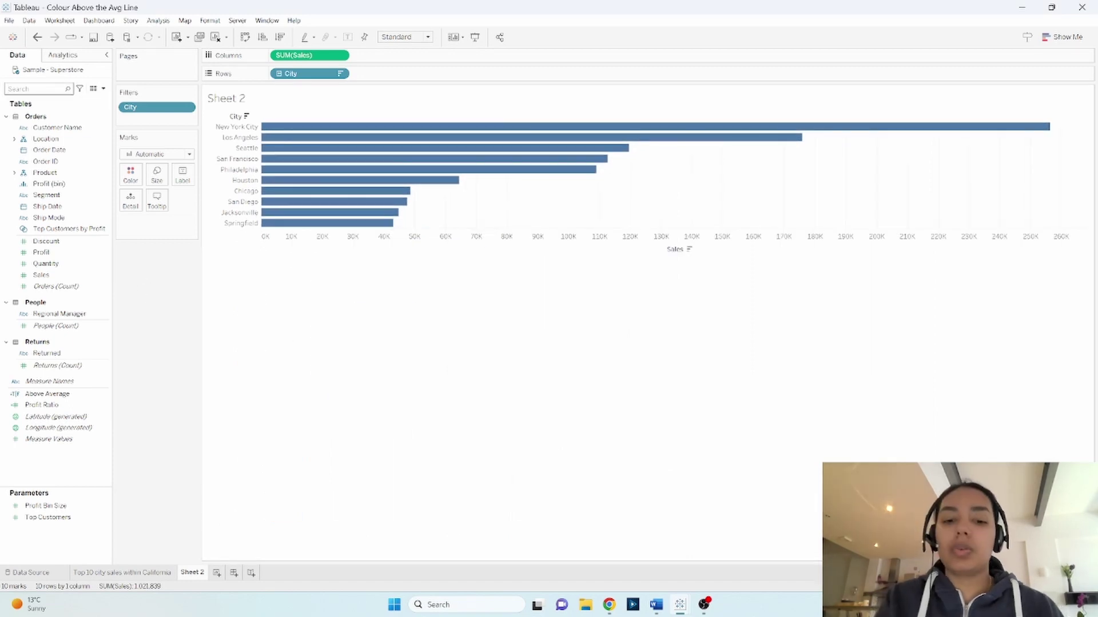
{"action": "type", "text": "state"}
{"action": "left_click", "coordinate": [71, 140]}
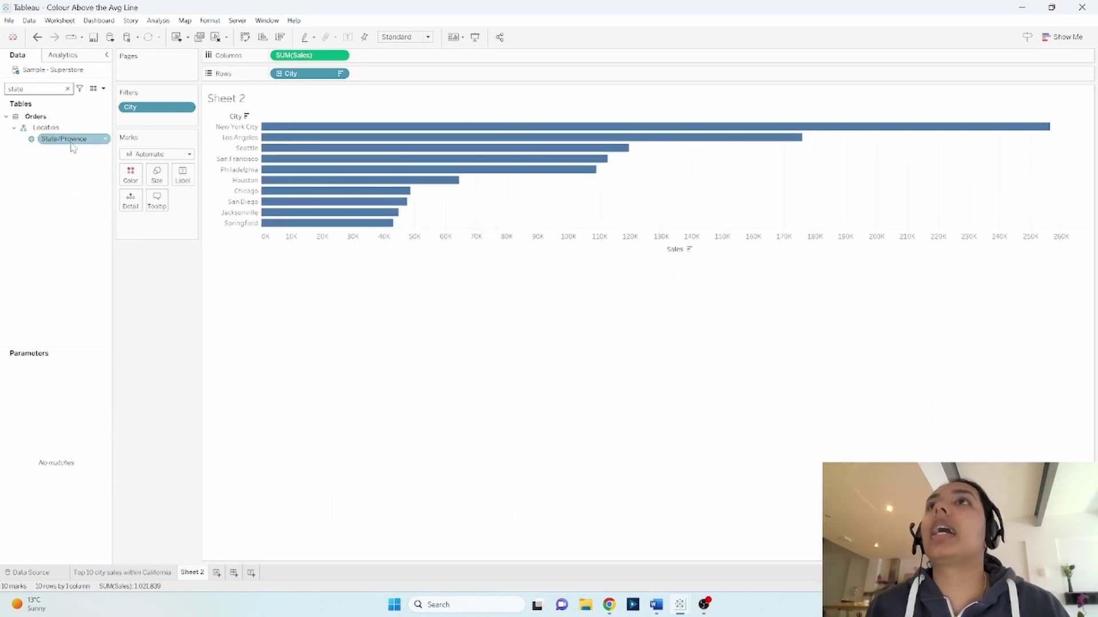
{"action": "left_click_drag", "start_coordinate": [63, 143], "coordinate": [139, 102]}
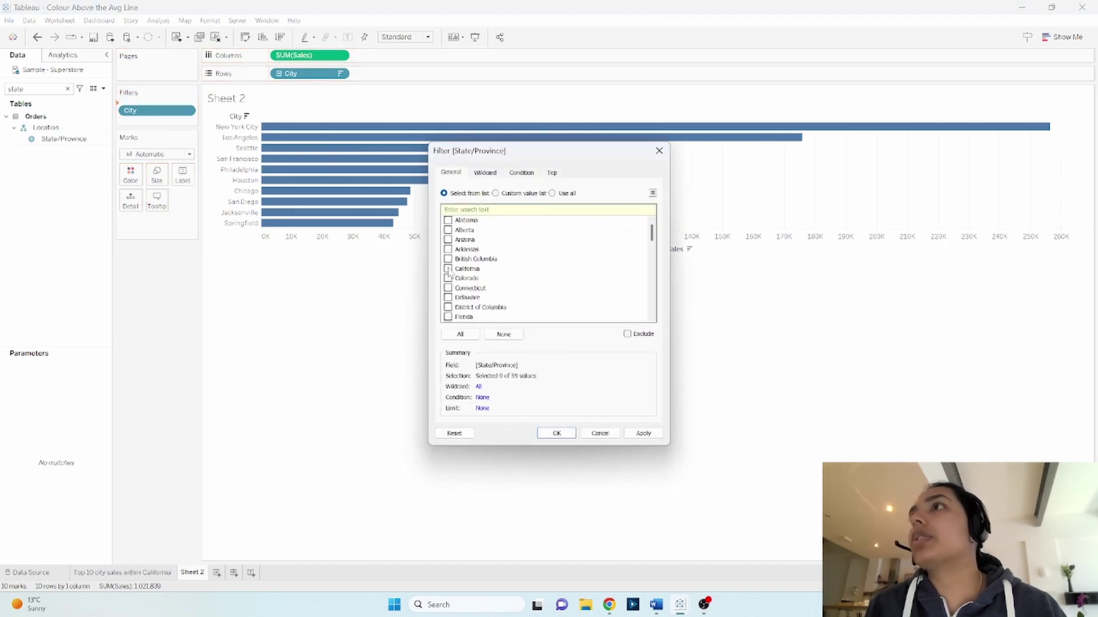
{"action": "left_click", "coordinate": [558, 435]}
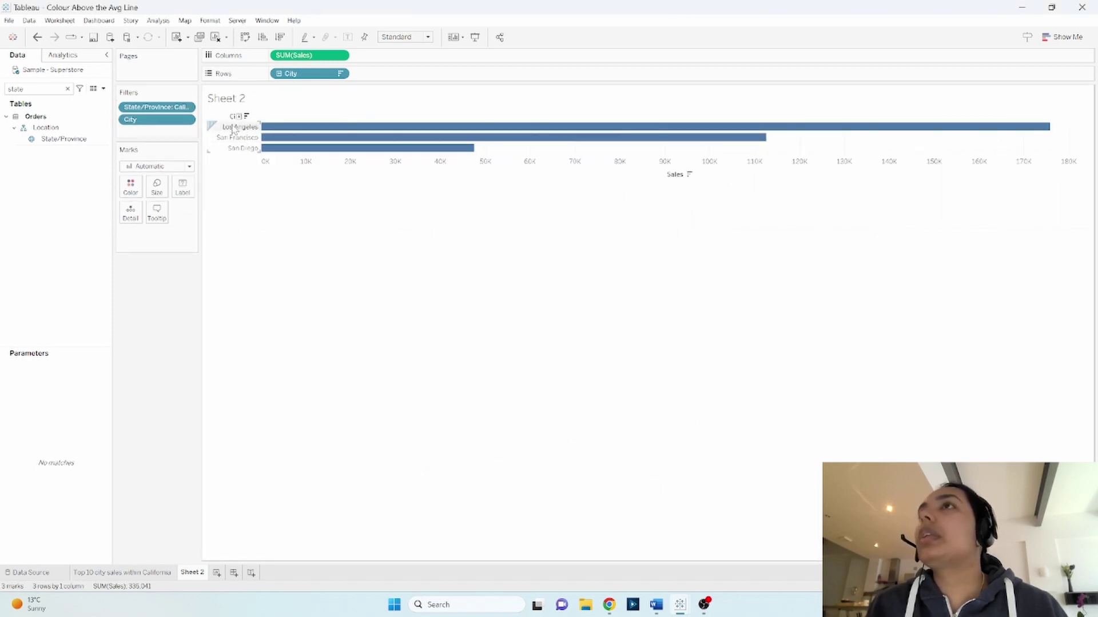
{"action": "left_click", "coordinate": [187, 108]}
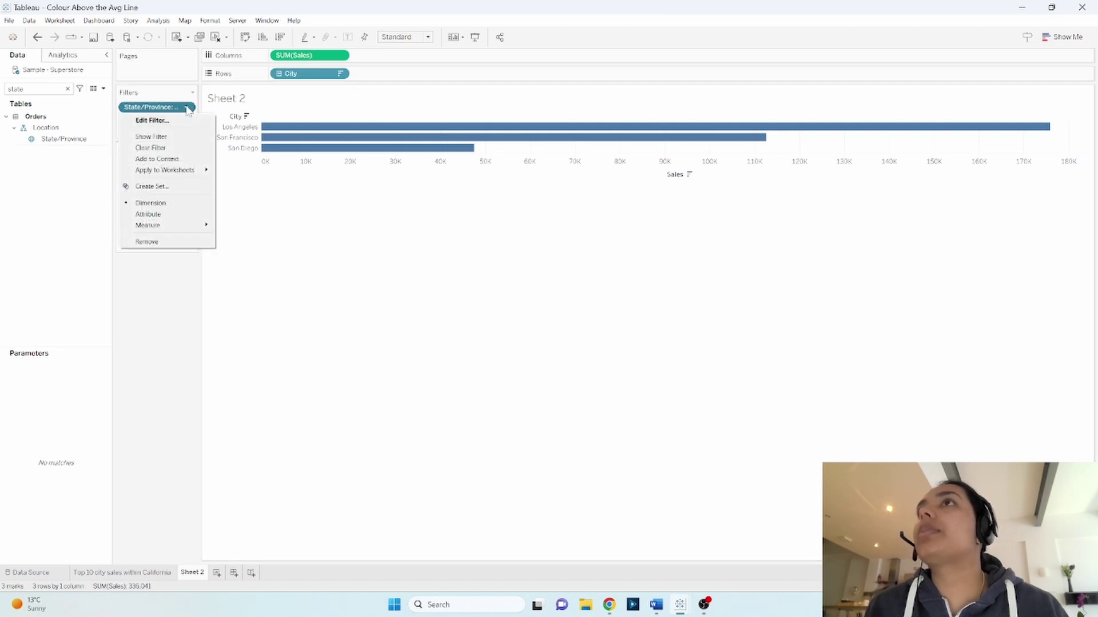
{"action": "left_click", "coordinate": [187, 160]}
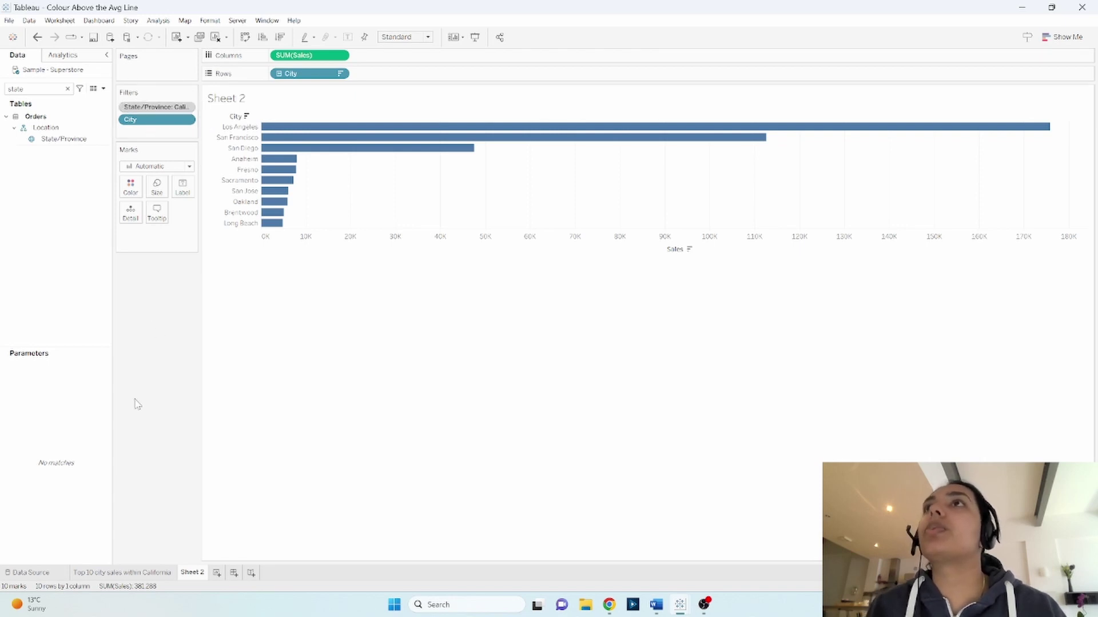
- Fit the Sheet 2 chart to Entire View and compare it with the finished top 10 California city sales sheet
{"action": "left_click", "coordinate": [426, 37]}
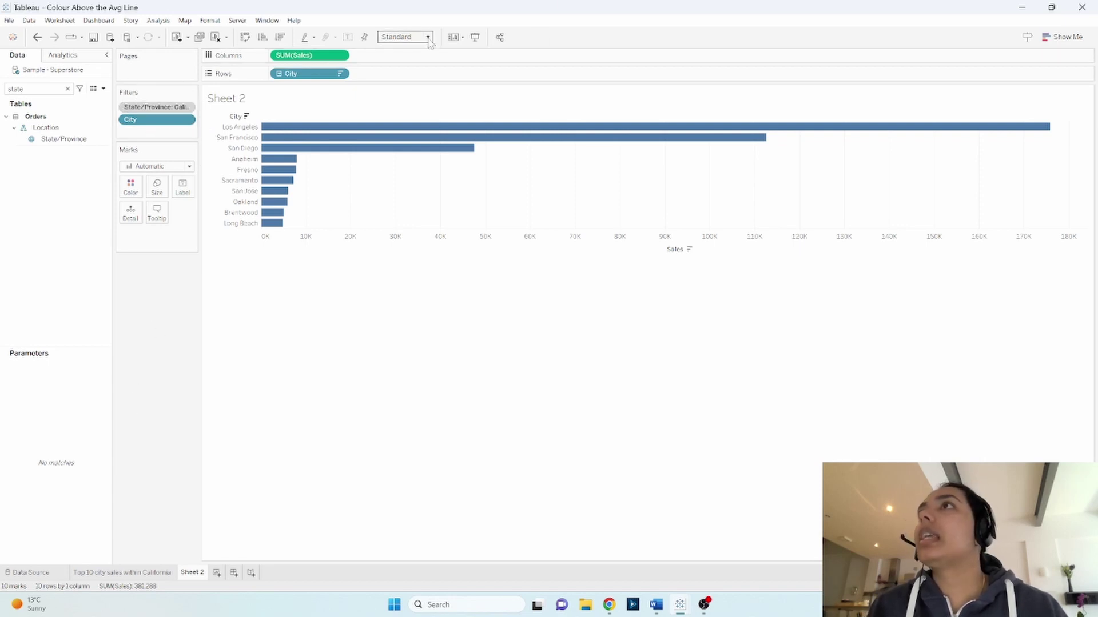
{"action": "left_click", "coordinate": [425, 76]}
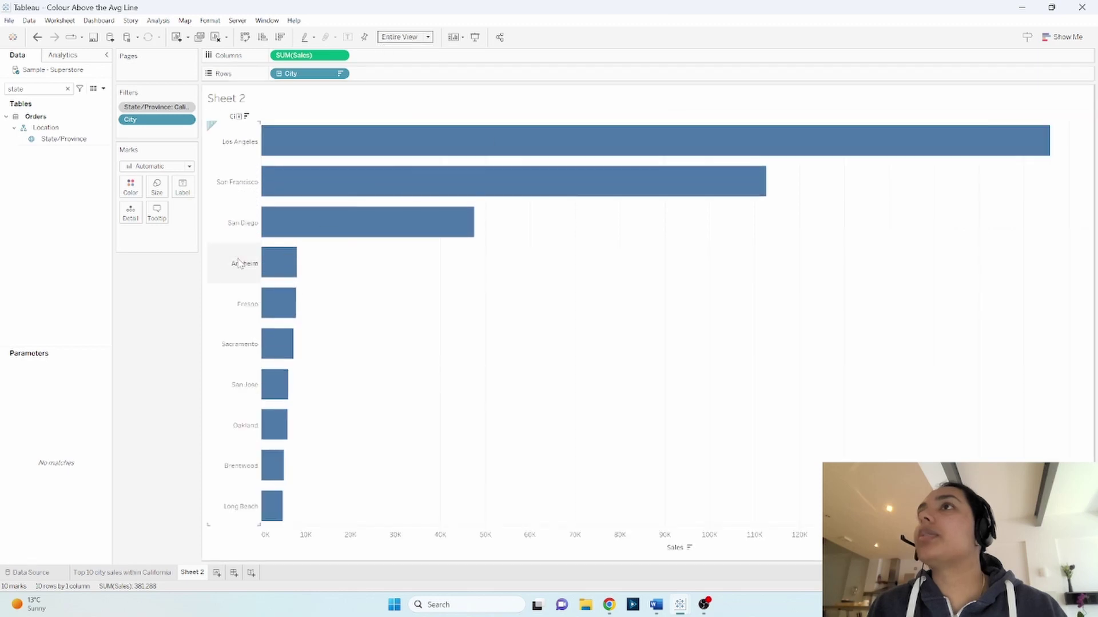
{"action": "left_click", "coordinate": [106, 576]}
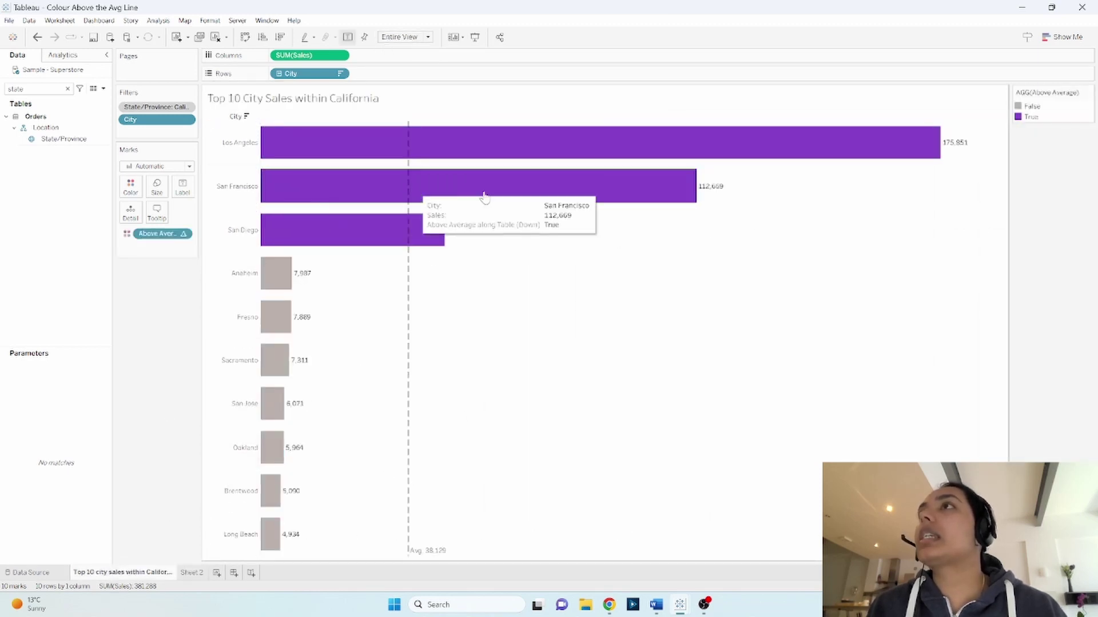
{"action": "left_click", "coordinate": [191, 574]}
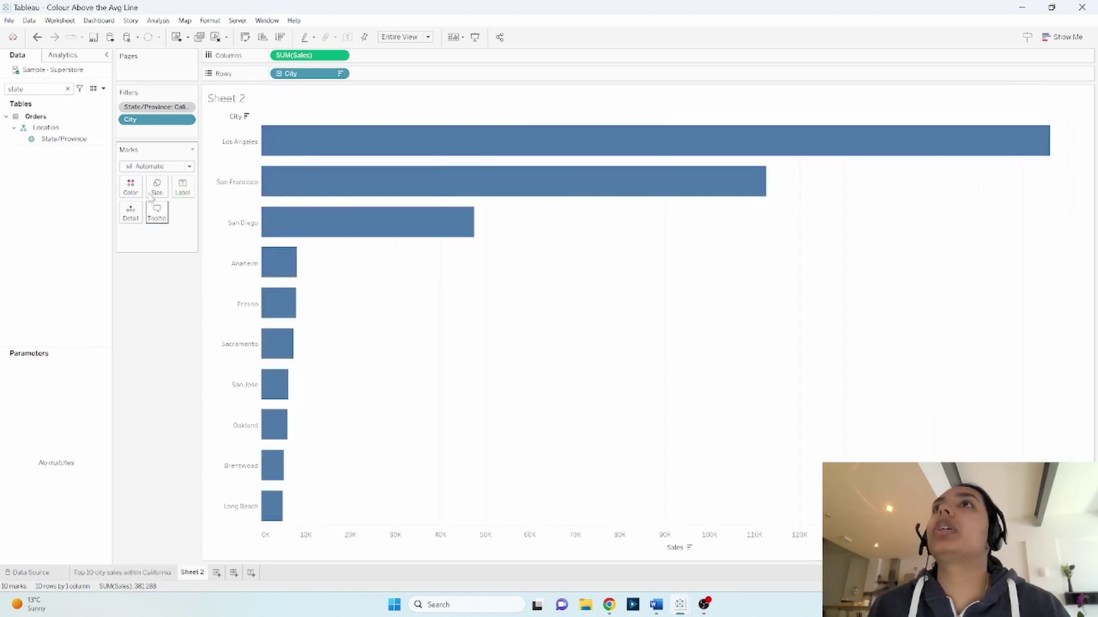
- Add an average line for SUM(Sales) across the entire table of the bar chart
{"action": "left_click", "coordinate": [78, 59]}
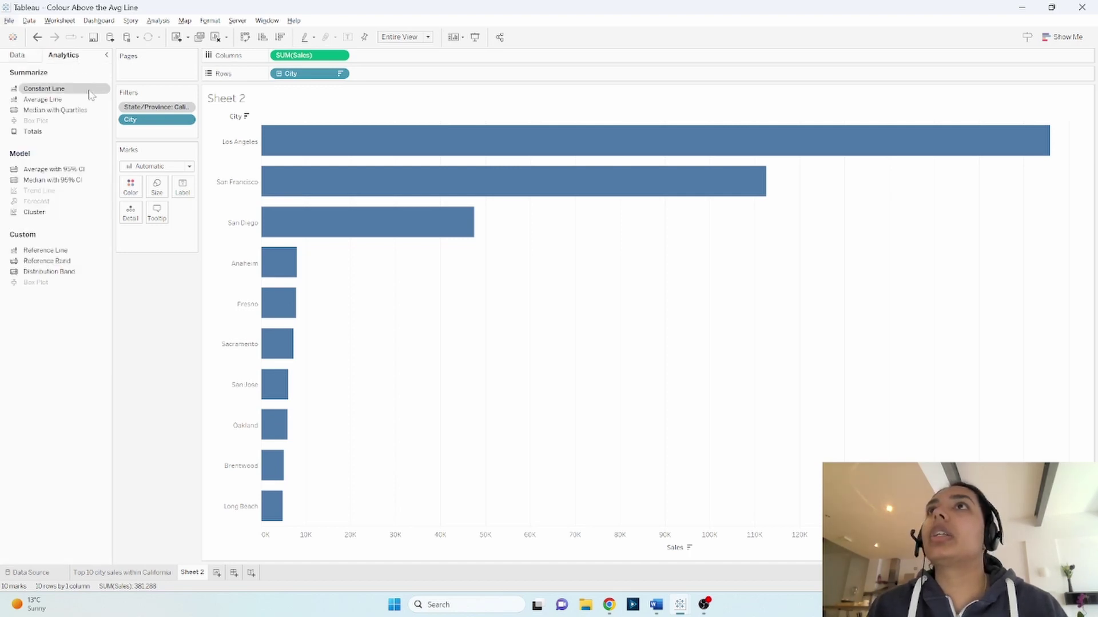
{"action": "left_click_drag", "start_coordinate": [87, 98], "coordinate": [304, 138]}
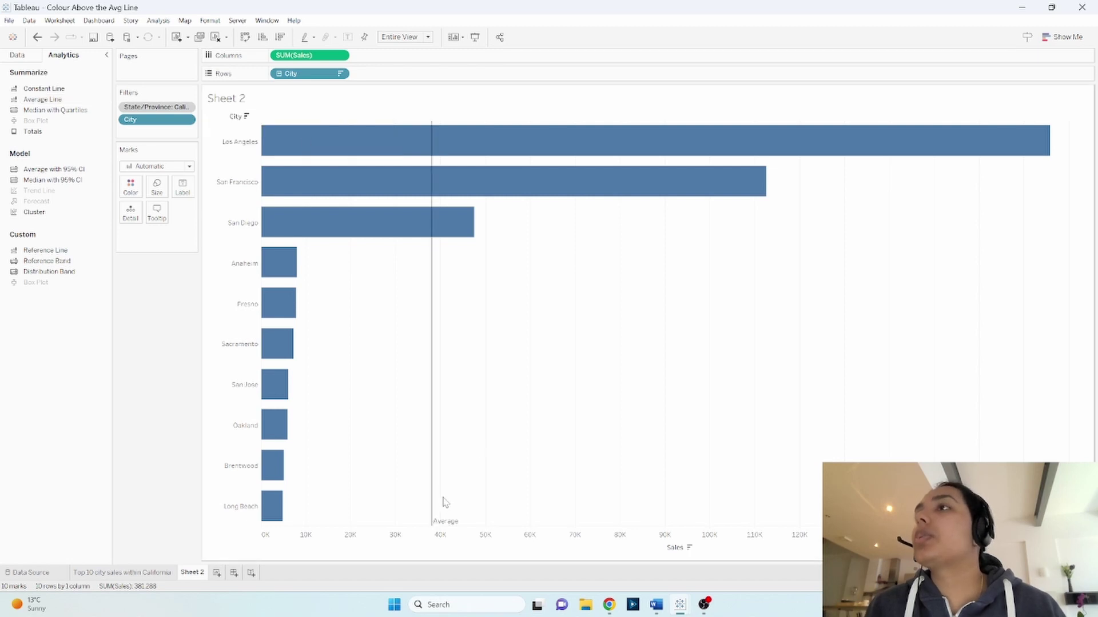
{"action": "left_click", "coordinate": [432, 296]}
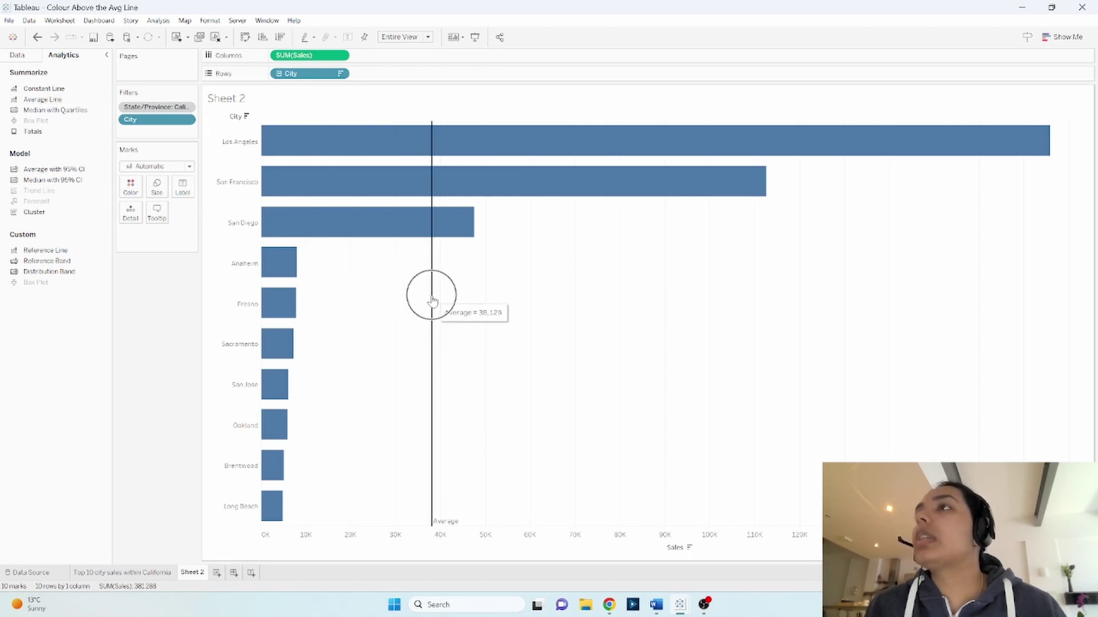
- Edit the average line and set its custom label to "Avg: <Value>"
{"action": "right_click", "coordinate": [432, 301]}
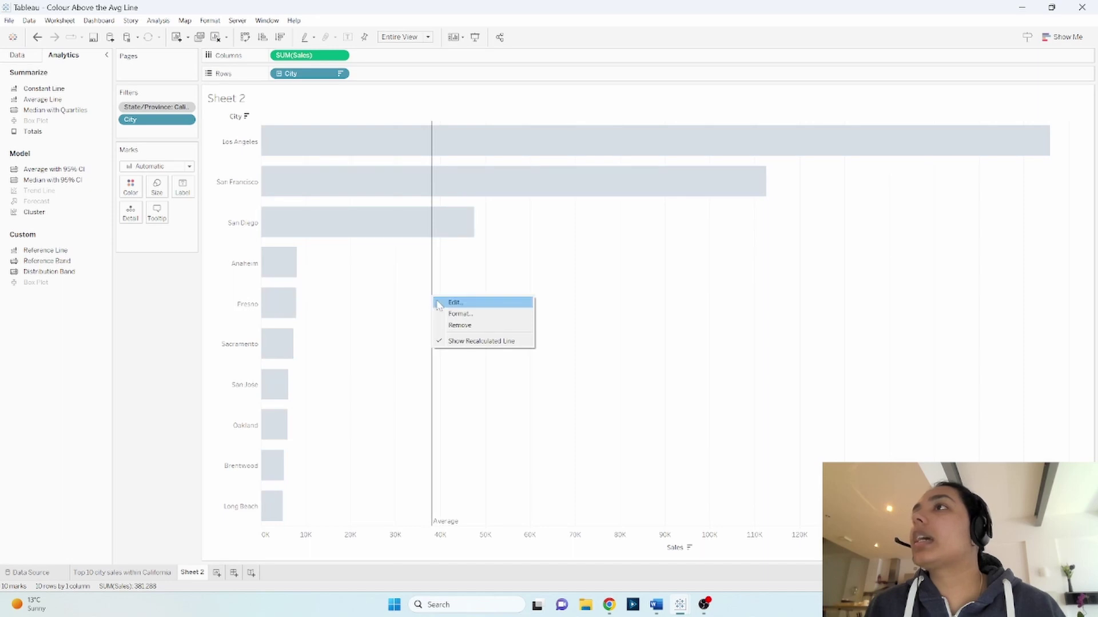
{"action": "left_click", "coordinate": [438, 303]}
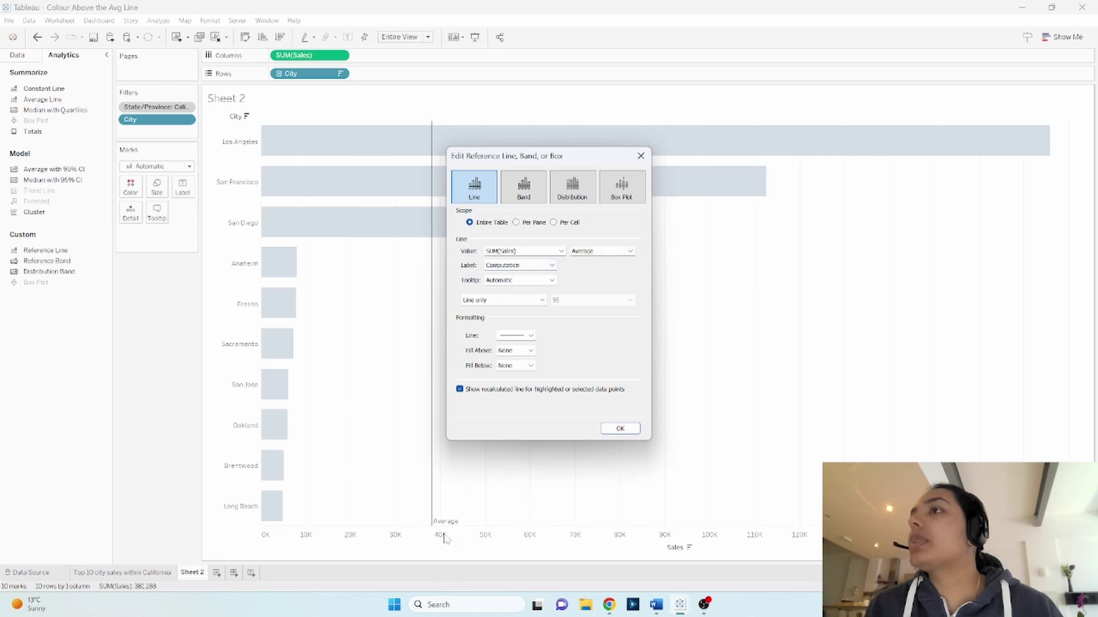
{"action": "left_click", "coordinate": [529, 267]}
{"action": "left_click", "coordinate": [531, 296]}
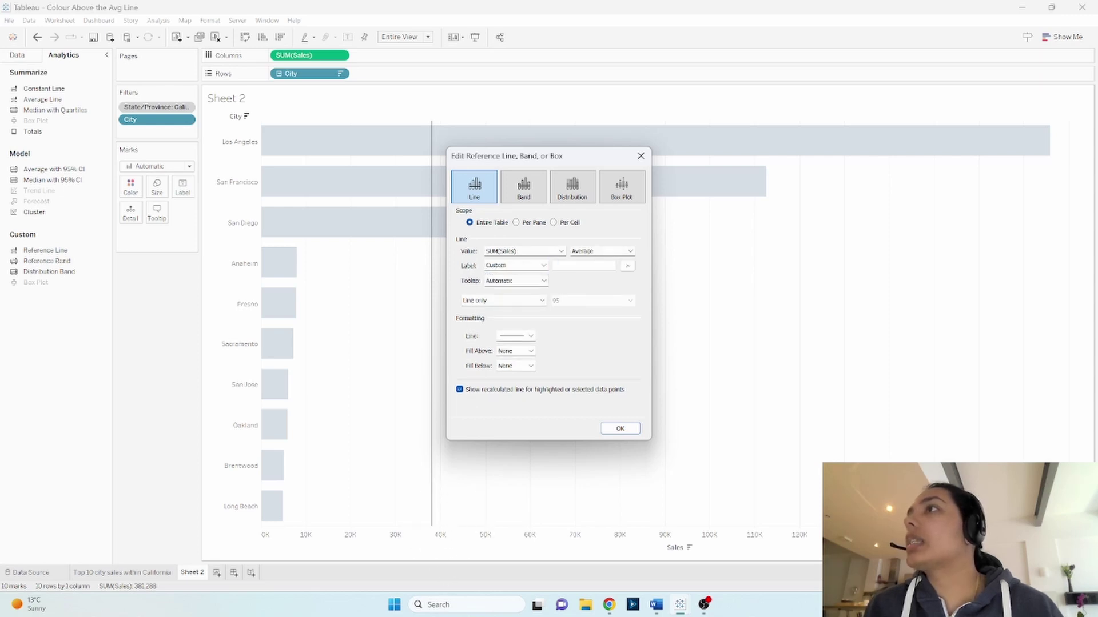
{"action": "left_click", "coordinate": [627, 267]}
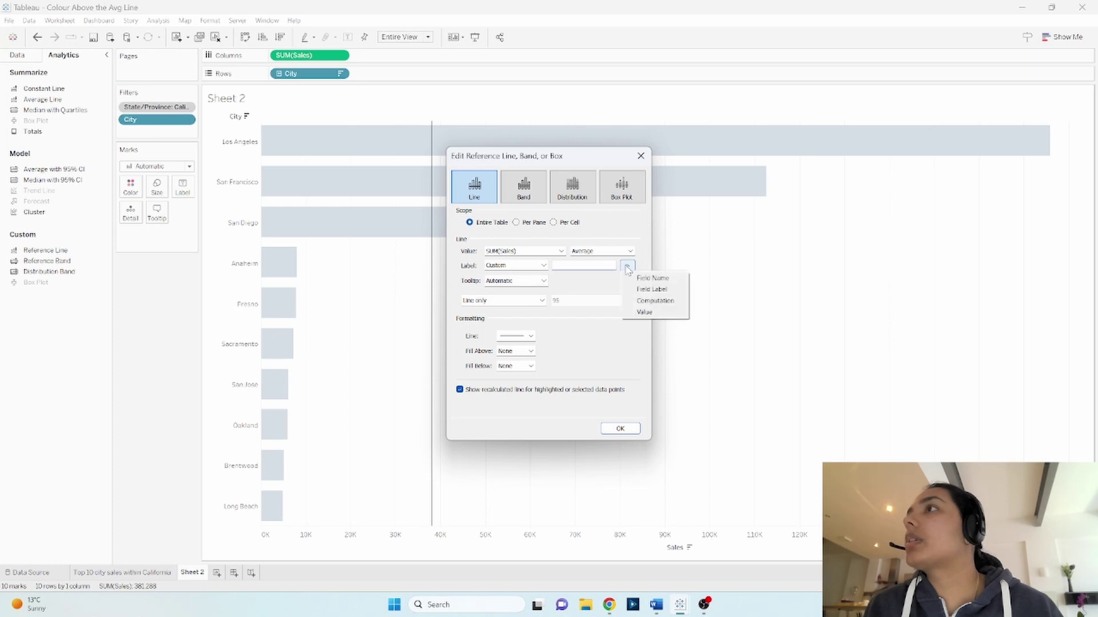
{"action": "left_click", "coordinate": [646, 313]}
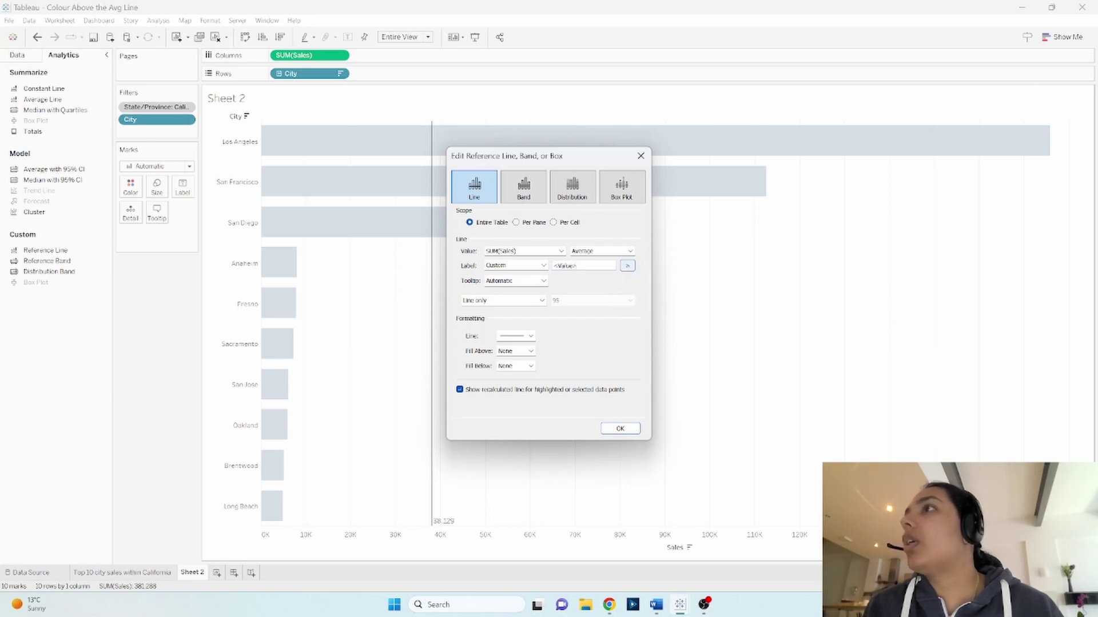
{"action": "left_click", "coordinate": [554, 266]}
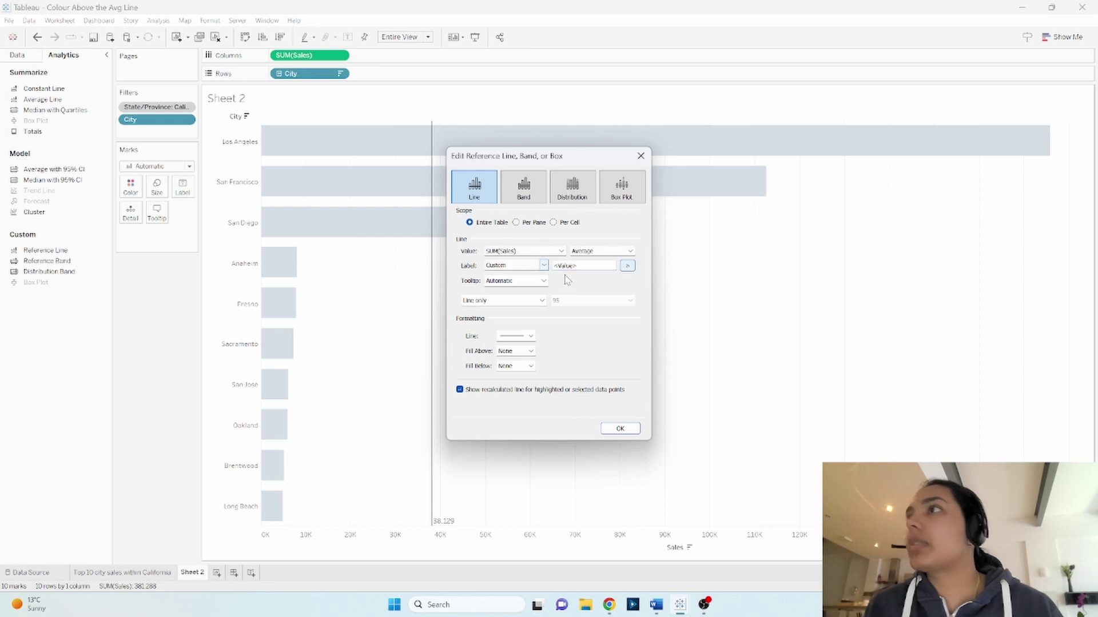
{"action": "type", "text": "Avg"}
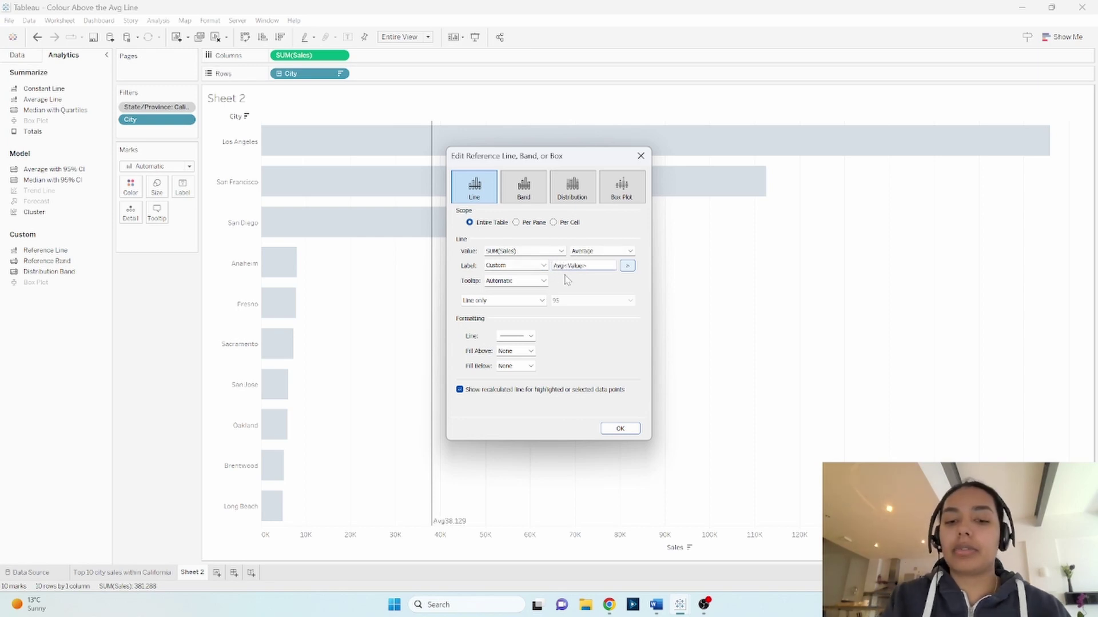
{"action": "type", "text": ":"}
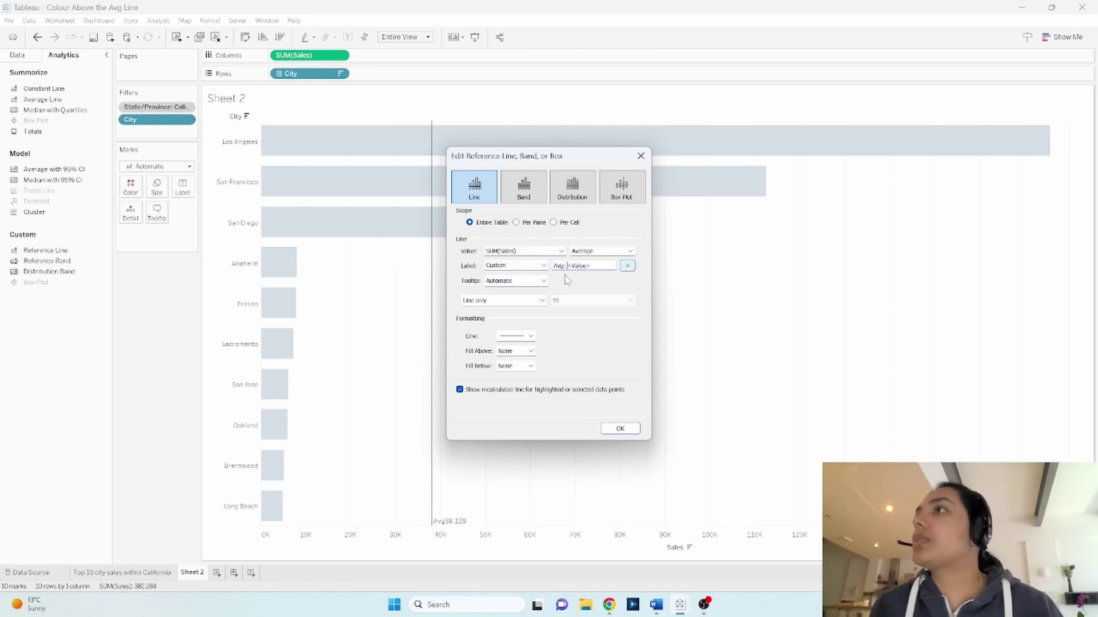
- Format the average line as a thicker dashed line and apply the reference line settings
{"action": "left_click", "coordinate": [530, 336]}
{"action": "left_click", "coordinate": [540, 376]}
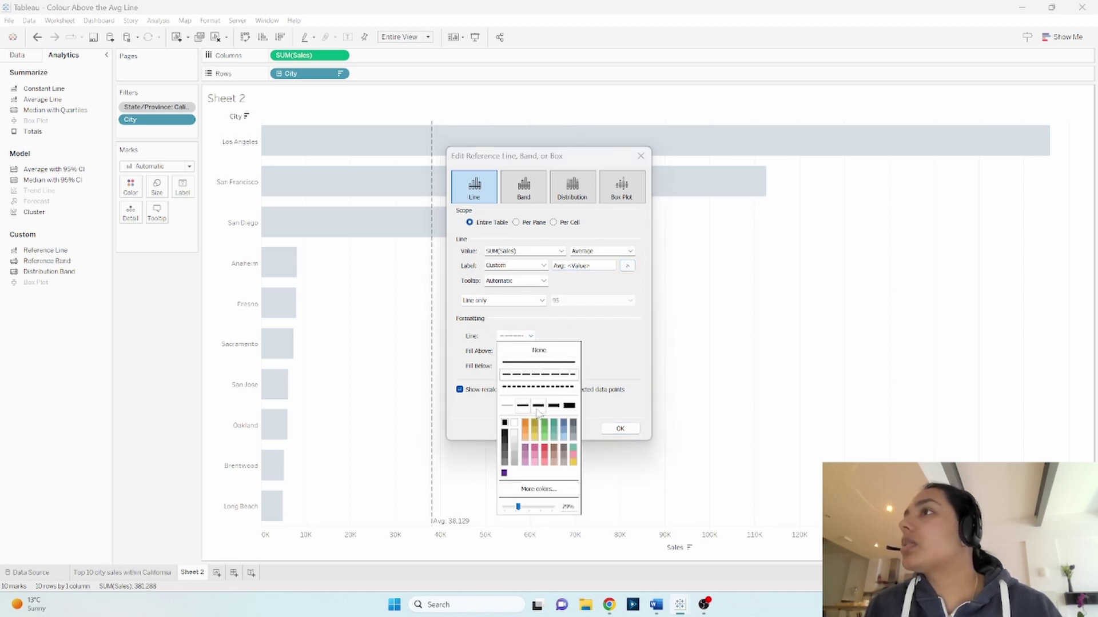
{"action": "left_click", "coordinate": [554, 407]}
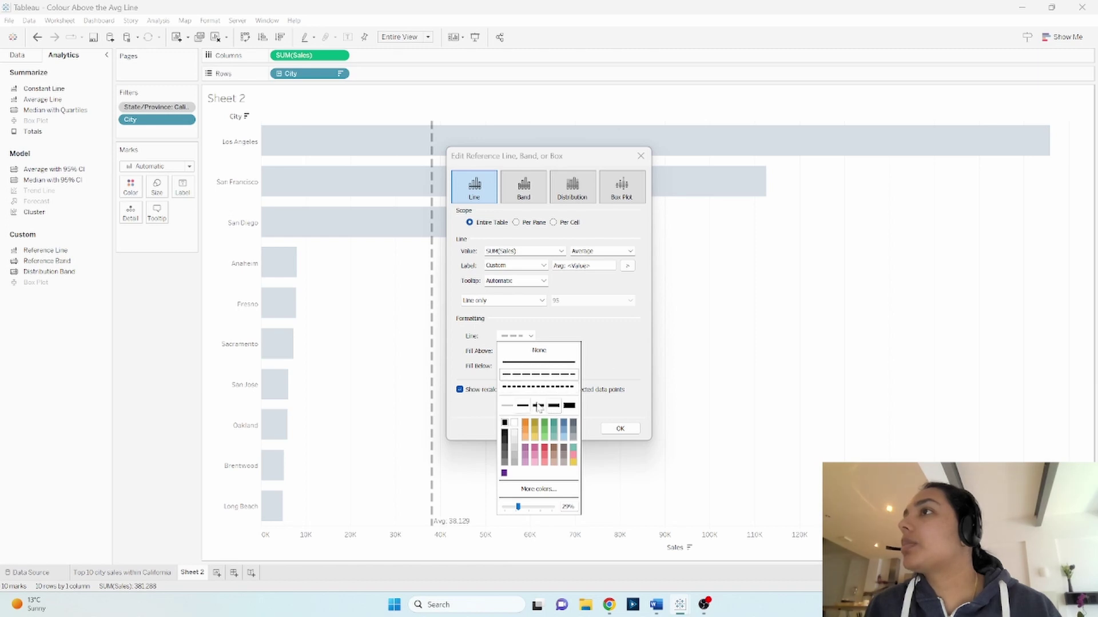
{"action": "left_click", "coordinate": [605, 351]}
{"action": "left_click", "coordinate": [621, 430]}
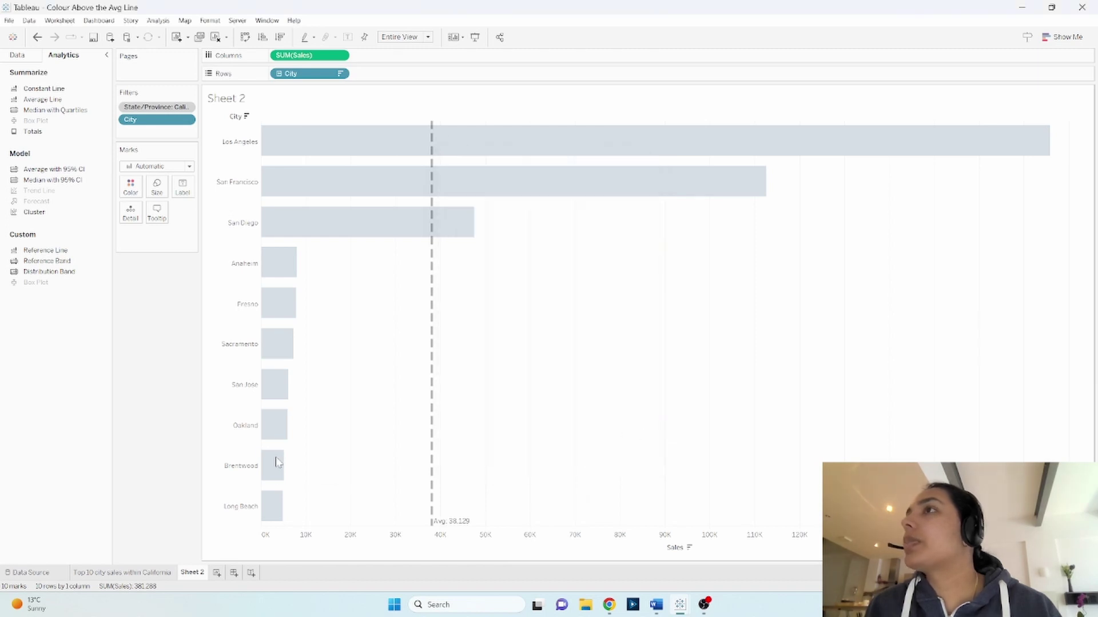
{"action": "left_click", "coordinate": [548, 383]}
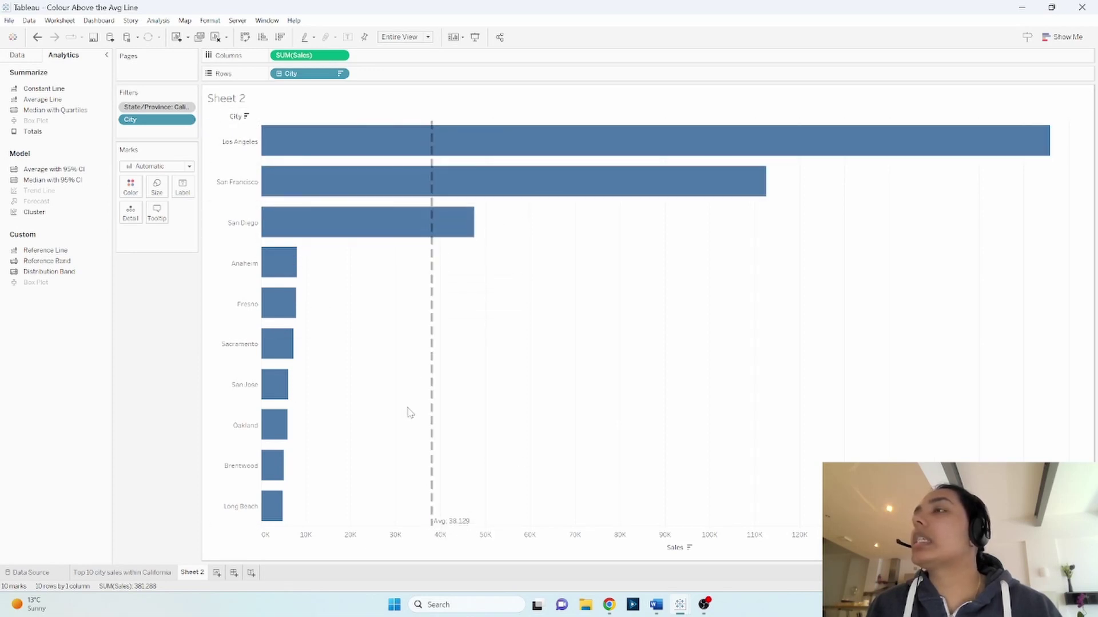
- Clear the field search and create a calculated field named "Colouring Above Avg"
{"action": "mouse_move", "coordinate": [429, 299]}
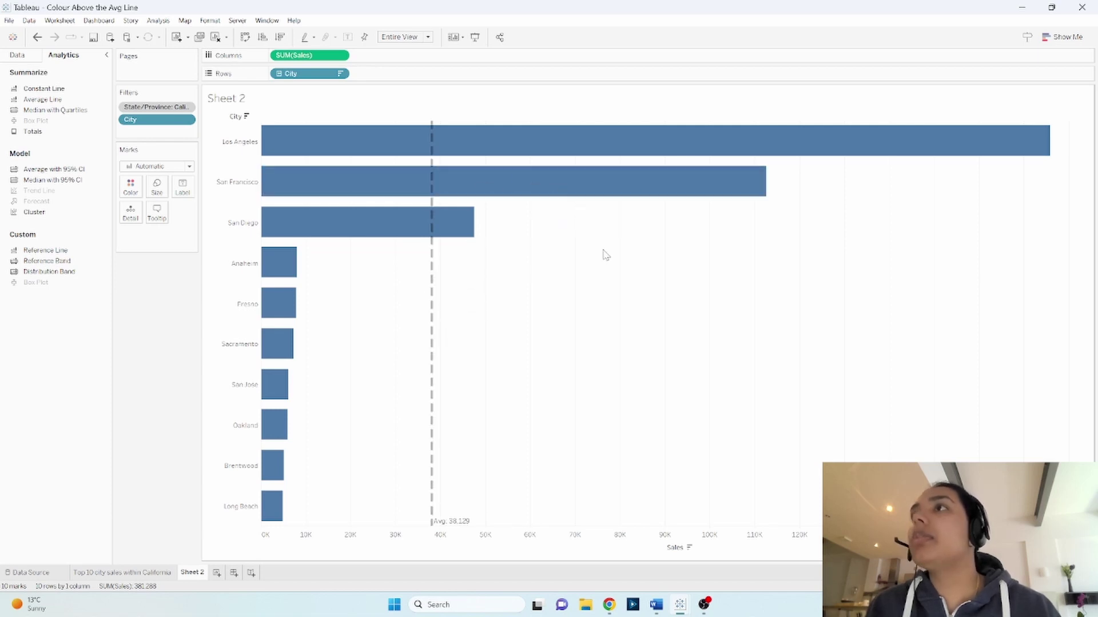
{"action": "left_click", "coordinate": [24, 55]}
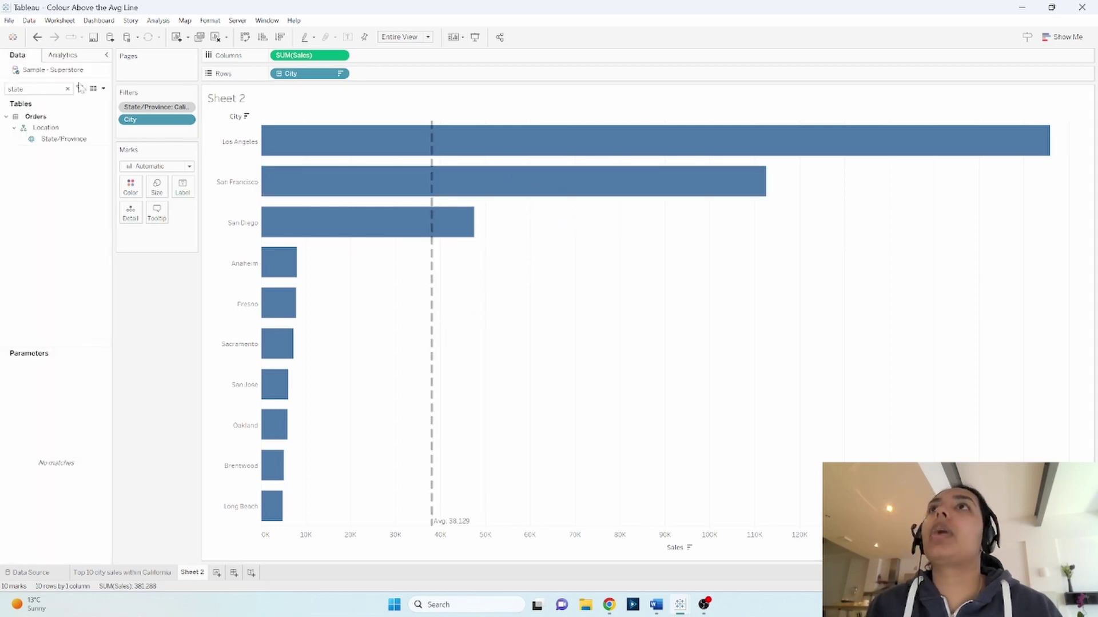
{"action": "left_click", "coordinate": [67, 89]}
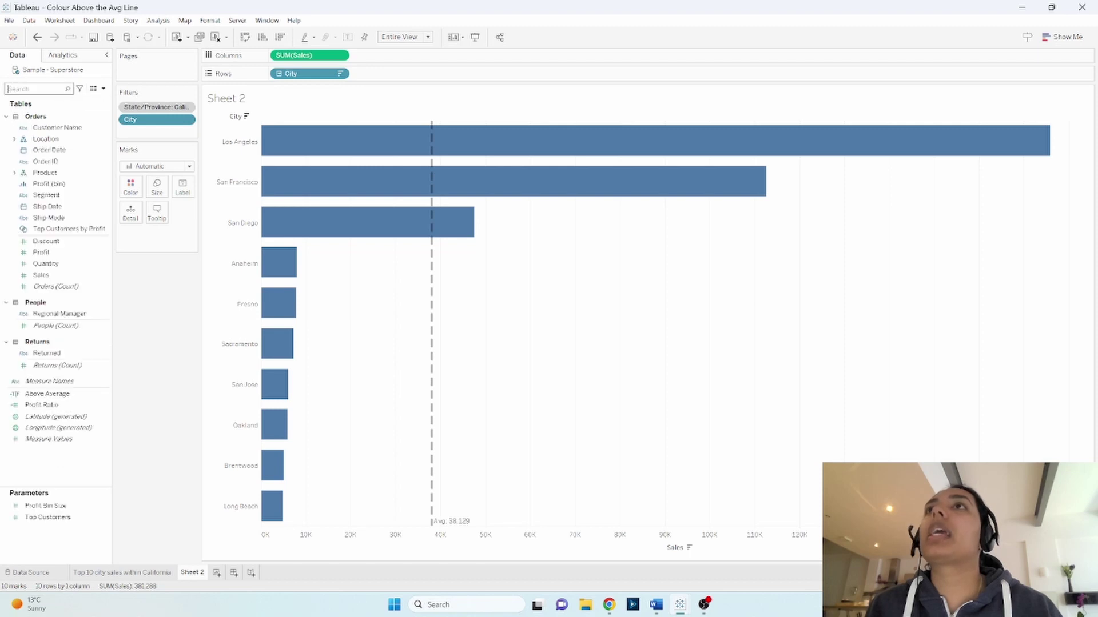
{"action": "left_click", "coordinate": [103, 91]}
{"action": "left_click", "coordinate": [91, 98]}
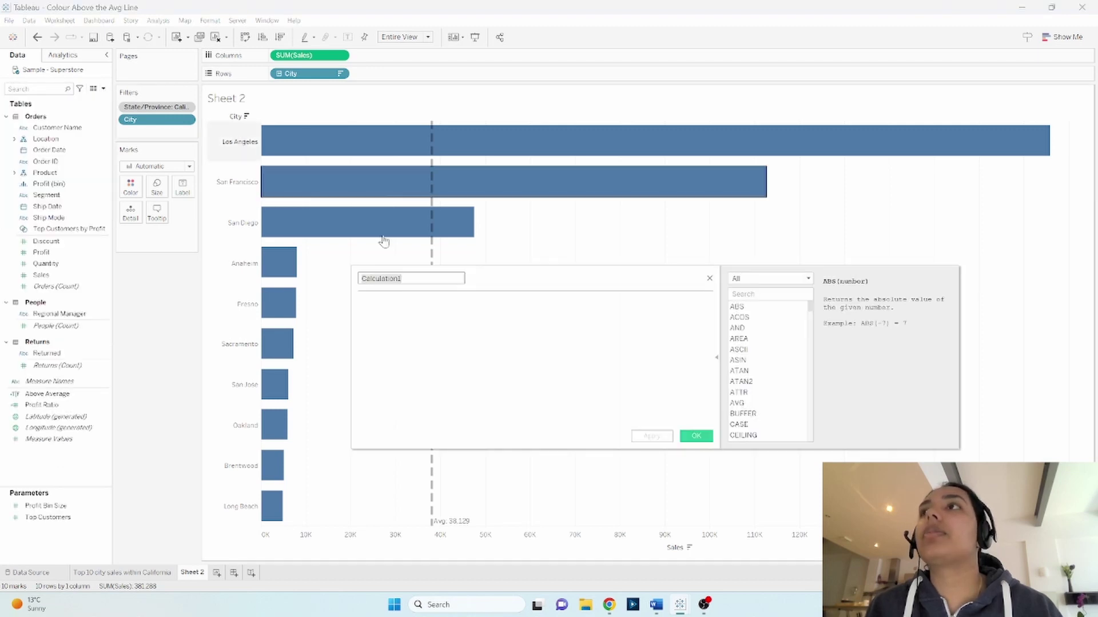
{"action": "type", "text": "Colouring Above Avg"}
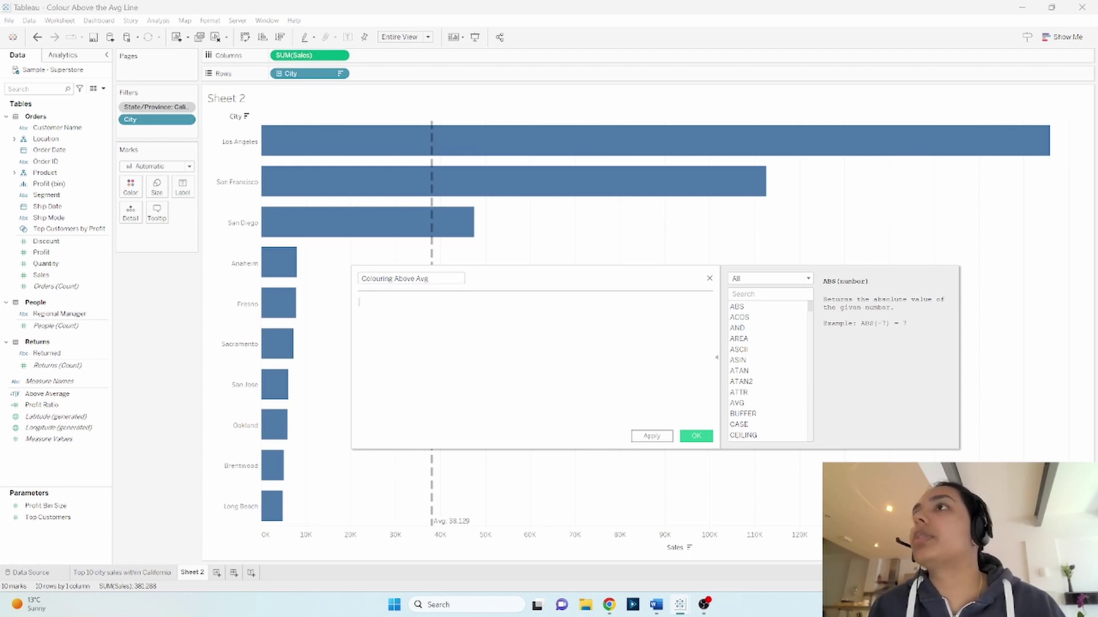
{"action": "left_click_drag", "start_coordinate": [499, 279], "coordinate": [514, 263]}
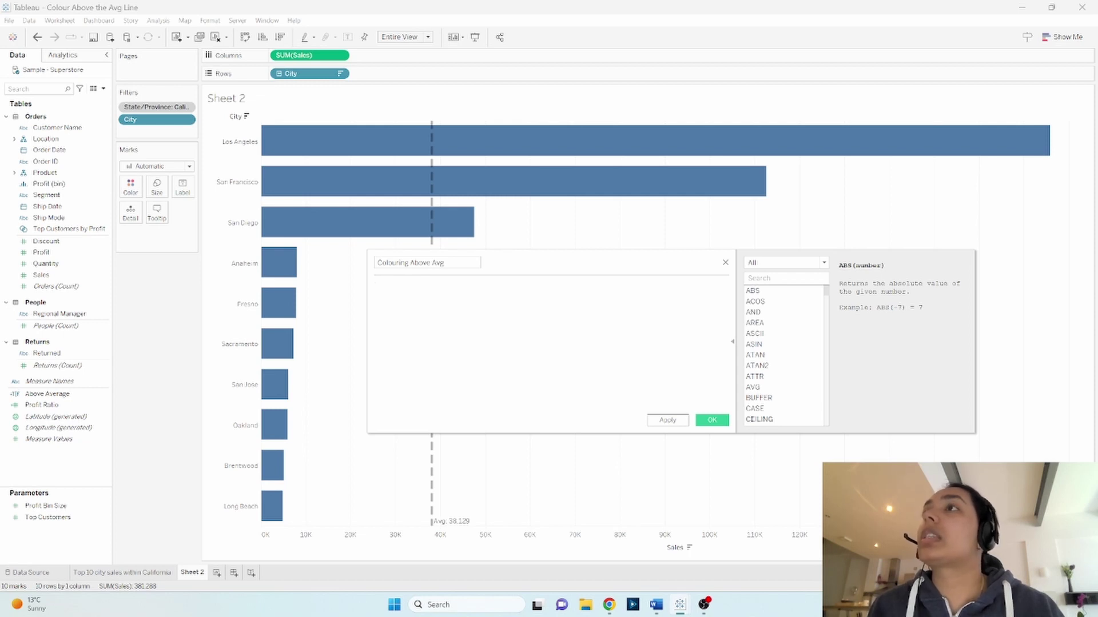
- Enter the formula SUM([Sales])> WINDOW_AVG(SUM([Sales])) for the Colouring Above Avg field and save the calculation
{"action": "mouse_move", "coordinate": [436, 523]}
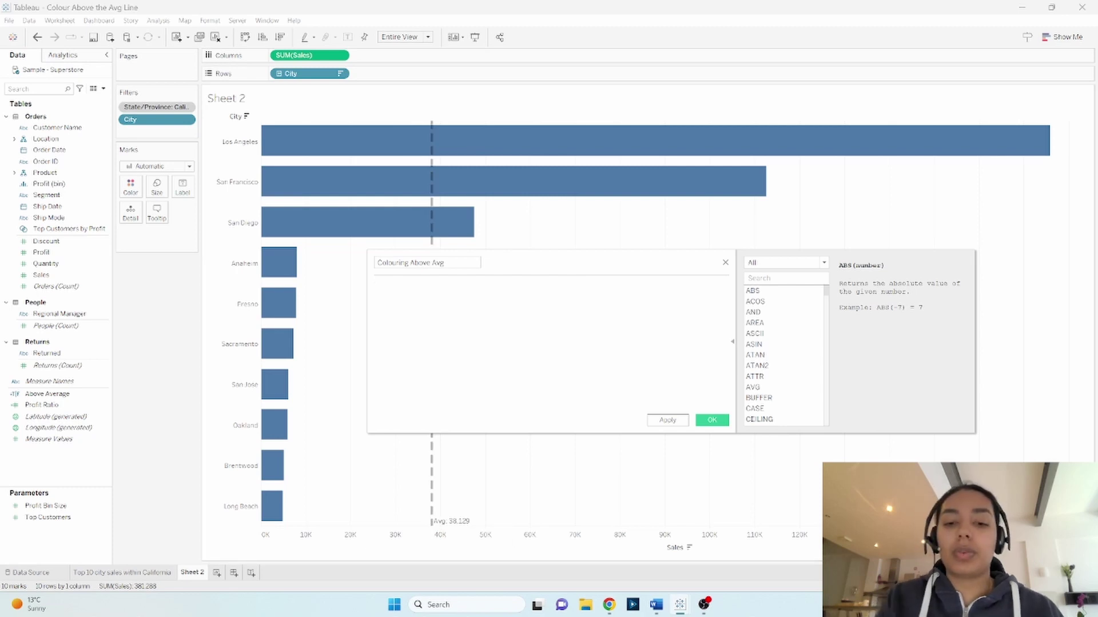
{"action": "type", "text": "SUM([Sa"}
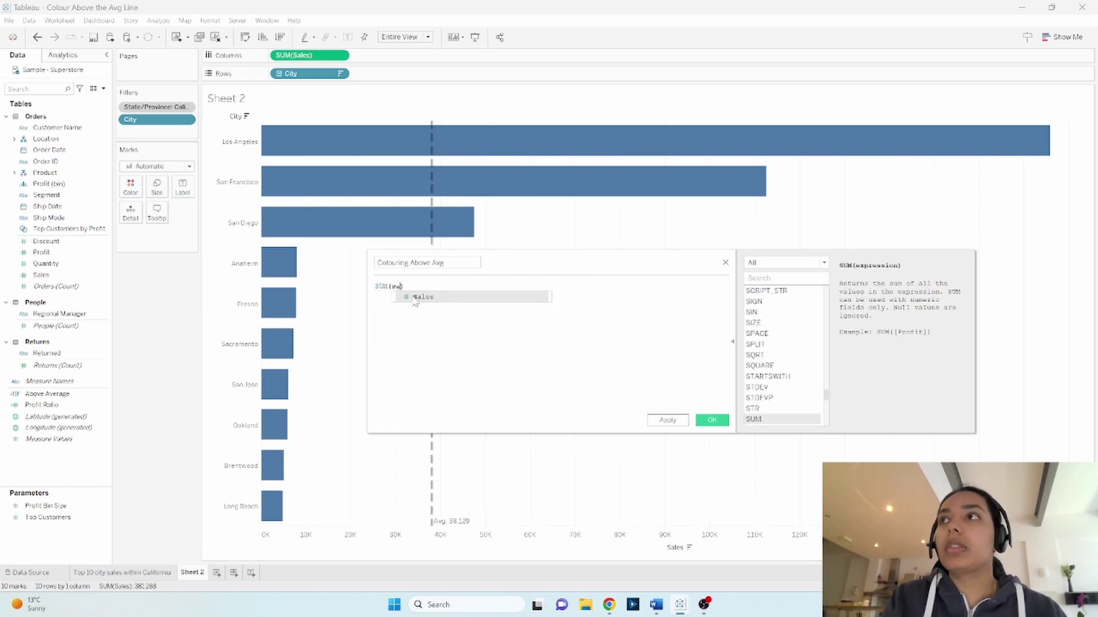
{"action": "type", "text": "l"}
{"action": "left_click", "coordinate": [415, 301]}
{"action": "type", "text": ">"}
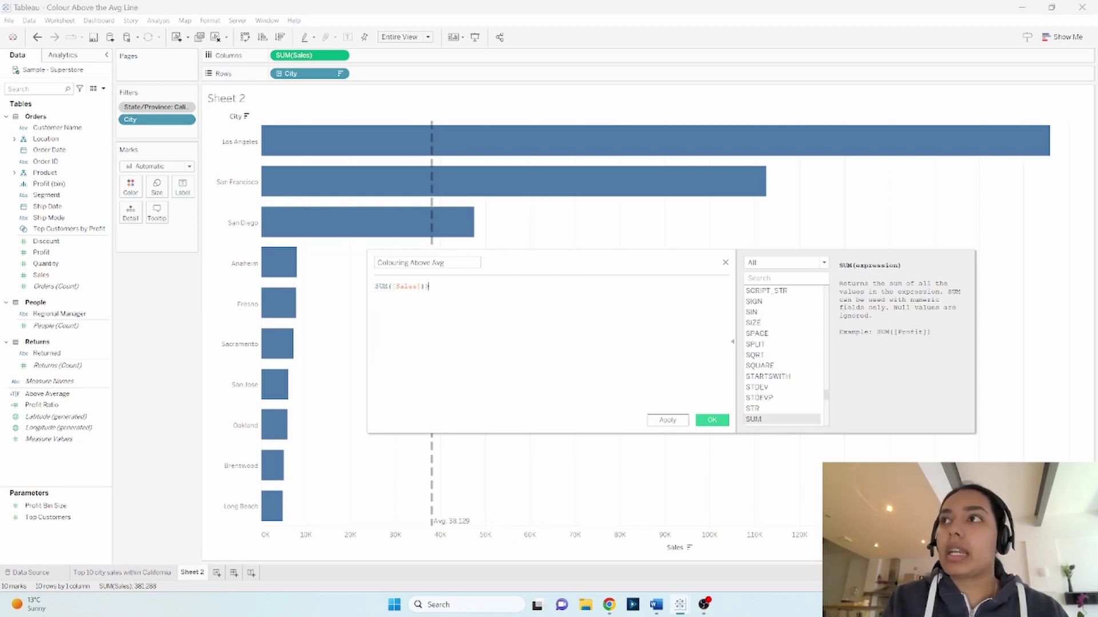
{"action": "type", "text": " wi"}
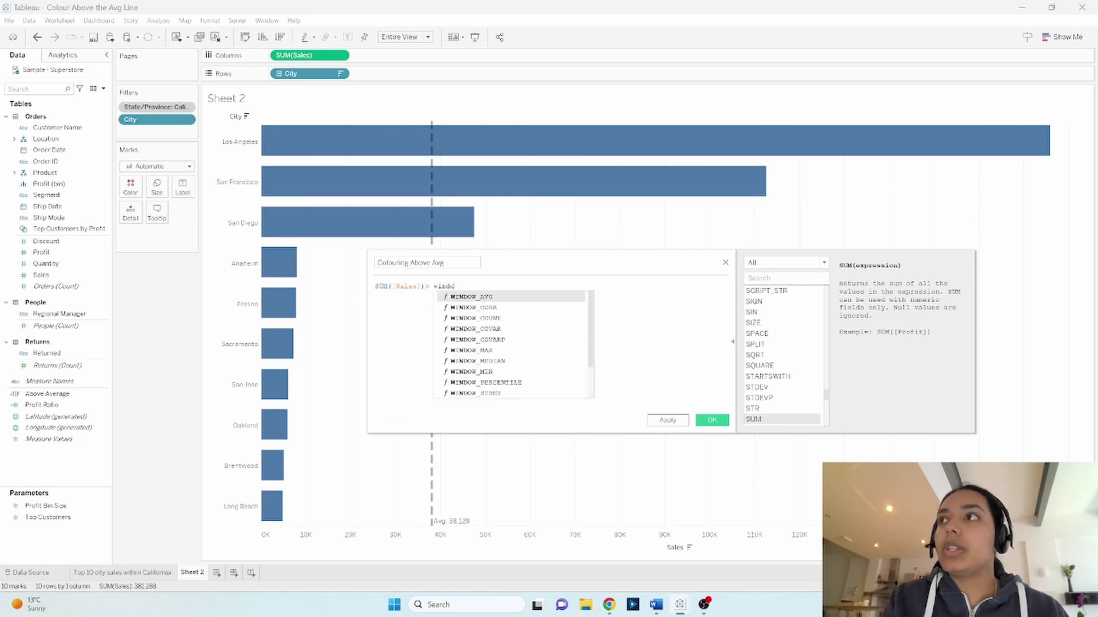
{"action": "type", "text": "ndo"}
{"action": "key", "text": "Return"}
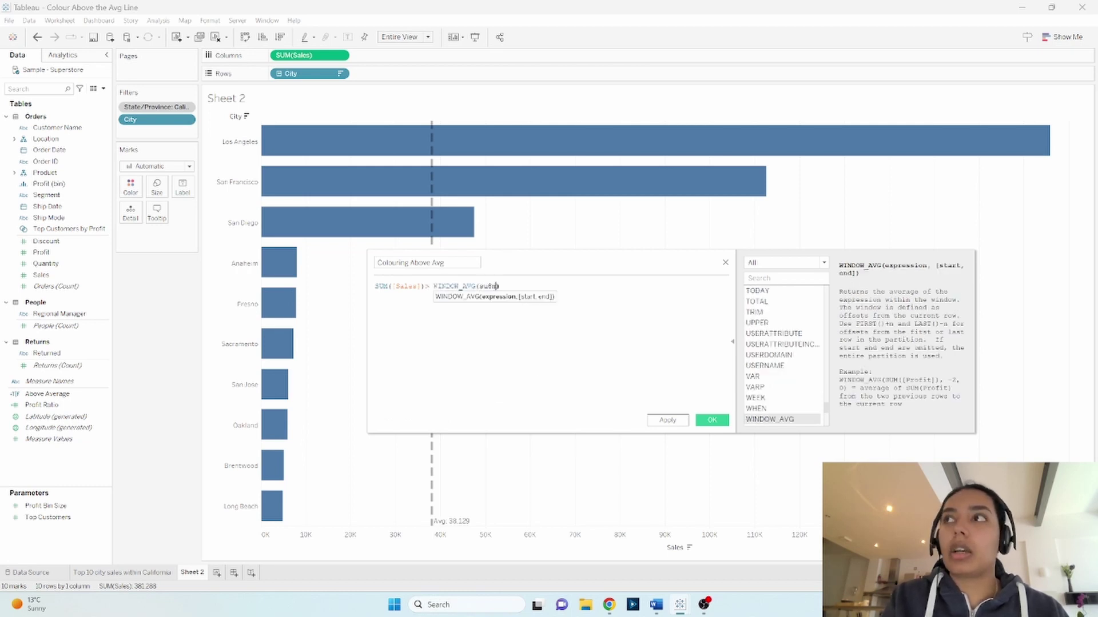
{"action": "type", "text": "su"}
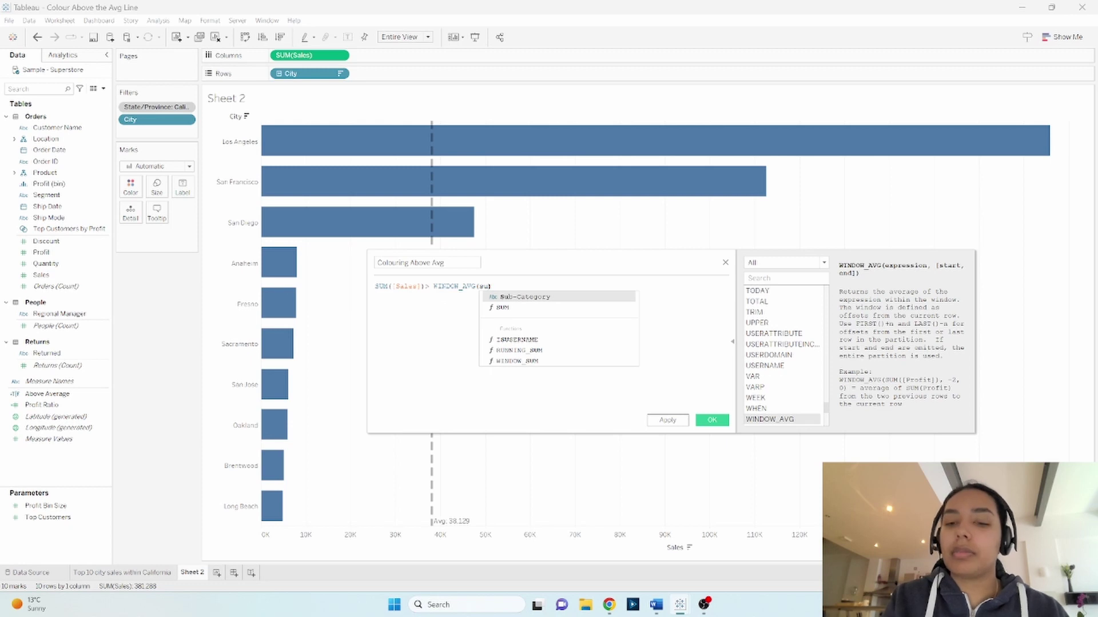
{"action": "type", "text": "m"}
{"action": "key", "text": "Return"}
{"action": "type", "text": "sa"}
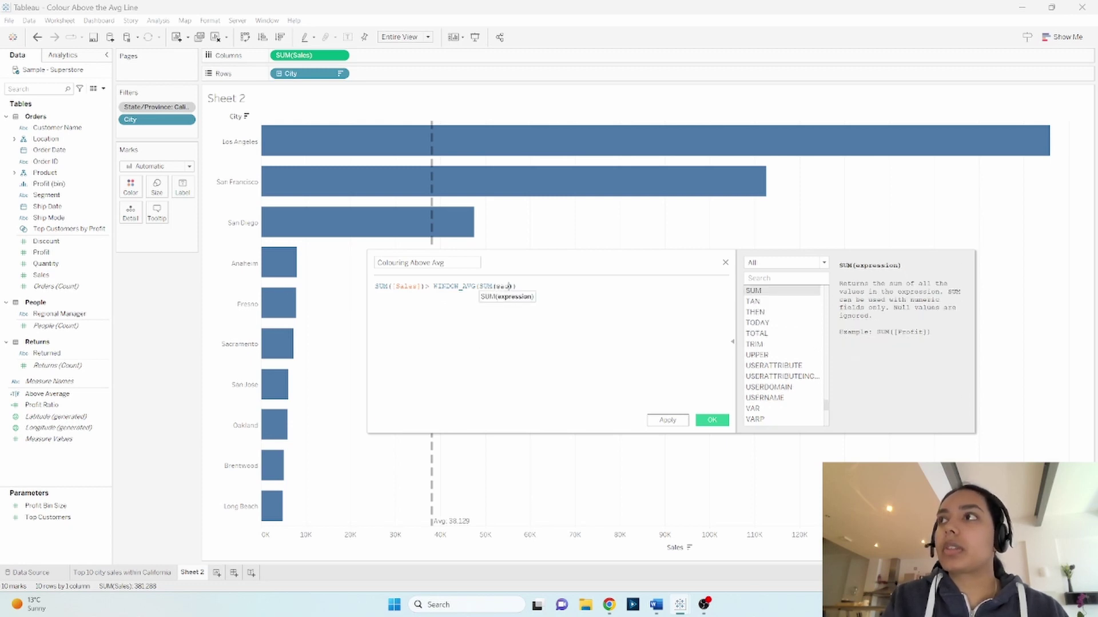
{"action": "key", "text": "Return"}
{"action": "key", "text": "Right"}
{"action": "key", "text": "Right"}
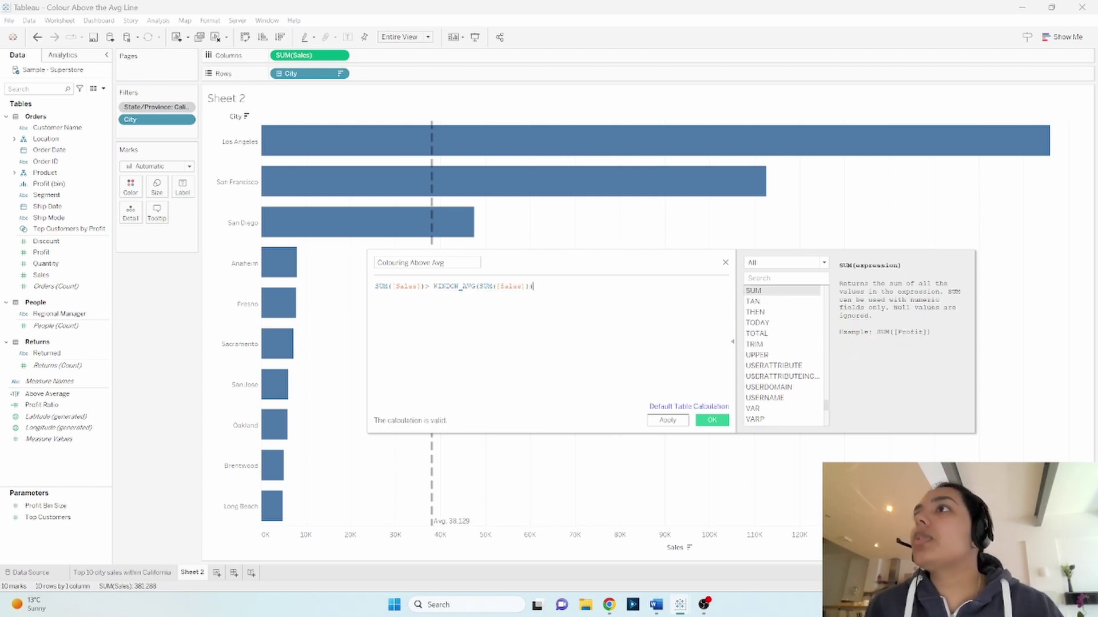
{"action": "left_click", "coordinate": [711, 421]}
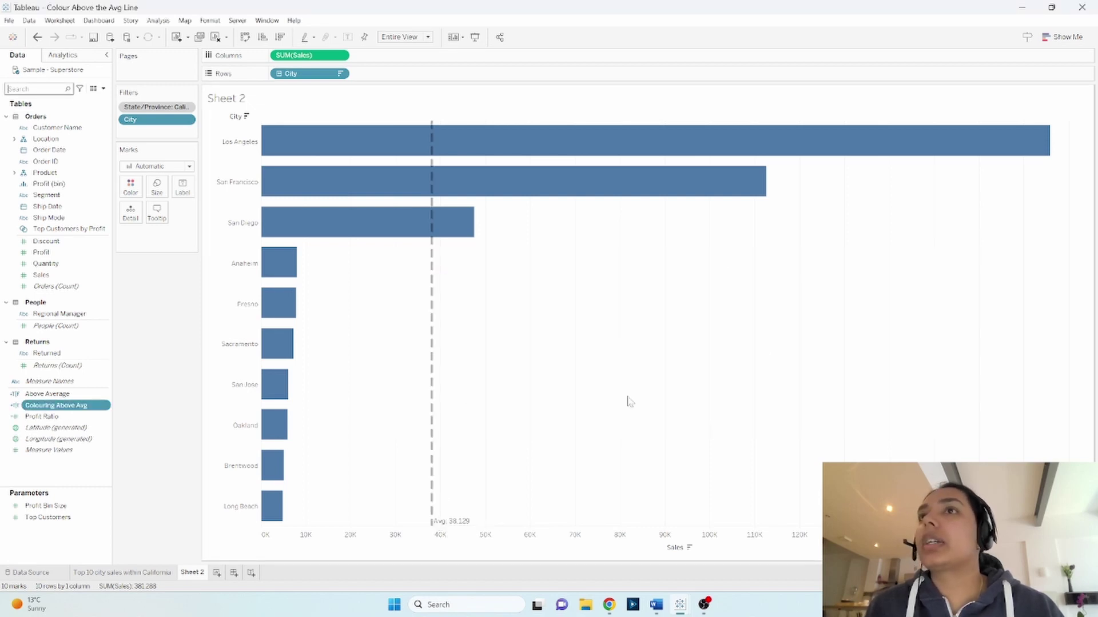
- Colour the bars by Colouring Above Avg, assigning grey to True and the custom purple to False
{"action": "left_click_drag", "start_coordinate": [72, 409], "coordinate": [127, 190]}
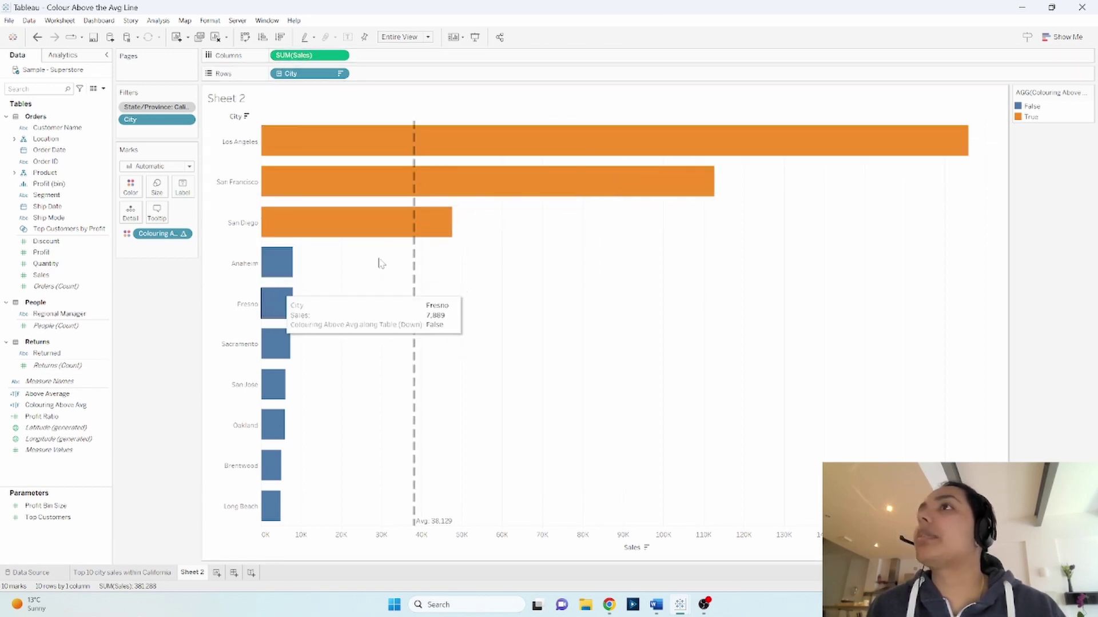
{"action": "double_click", "coordinate": [1029, 118]}
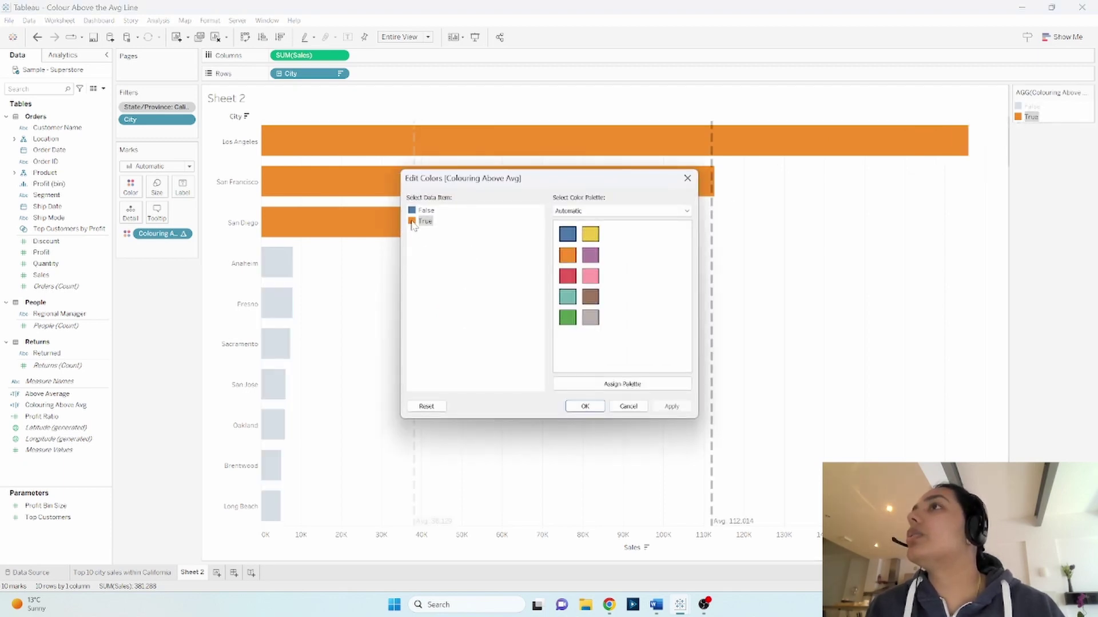
{"action": "left_click", "coordinate": [591, 317]}
{"action": "double_click", "coordinate": [417, 211]}
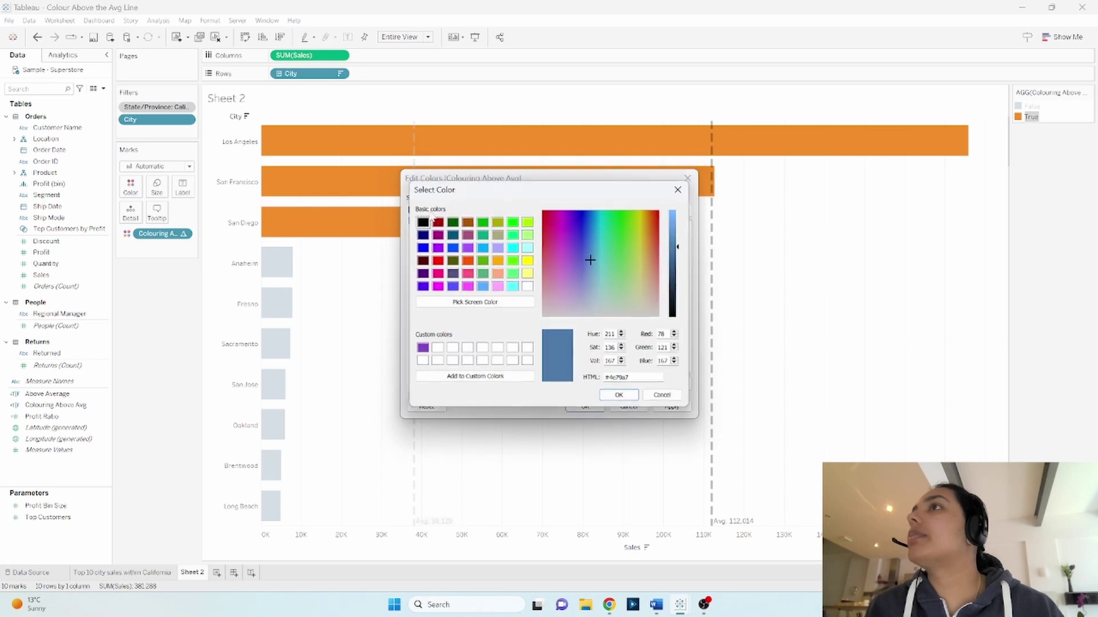
{"action": "left_click", "coordinate": [422, 347]}
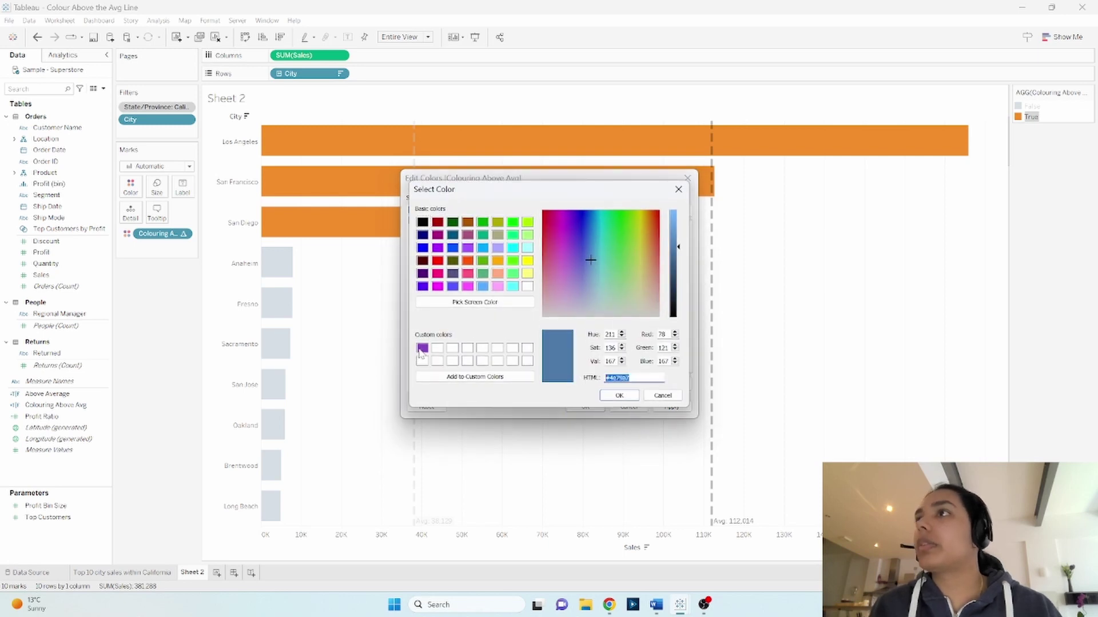
{"action": "left_click", "coordinate": [619, 395]}
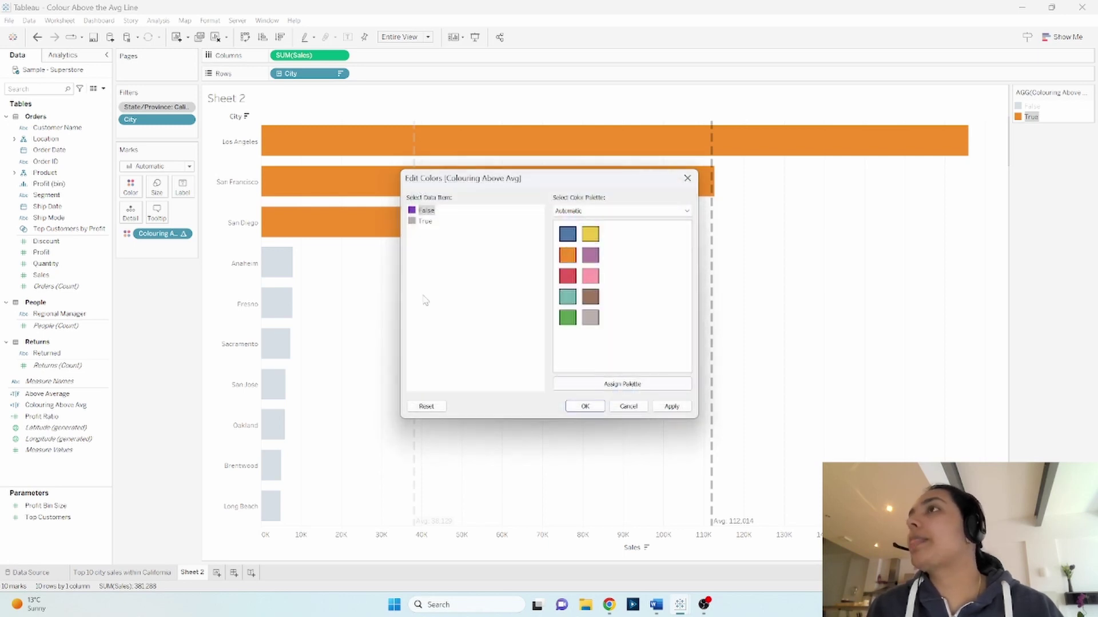
{"action": "left_click", "coordinate": [582, 407]}
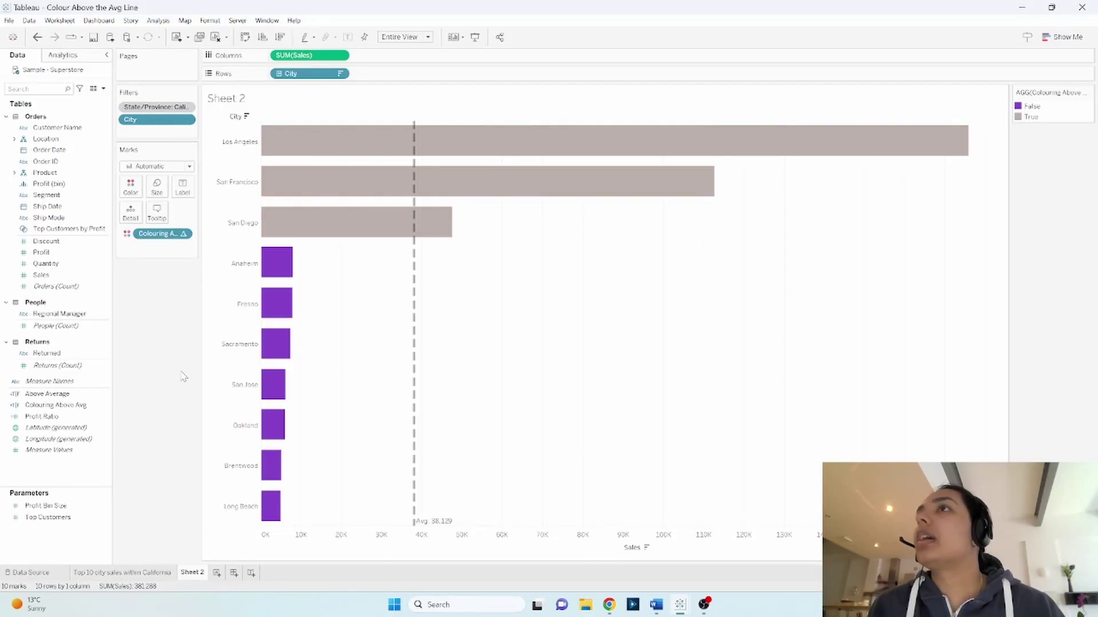
- Swap the Colouring Above Avg colours, assigning grey to False and the custom purple to True
{"action": "double_click", "coordinate": [1033, 107]}
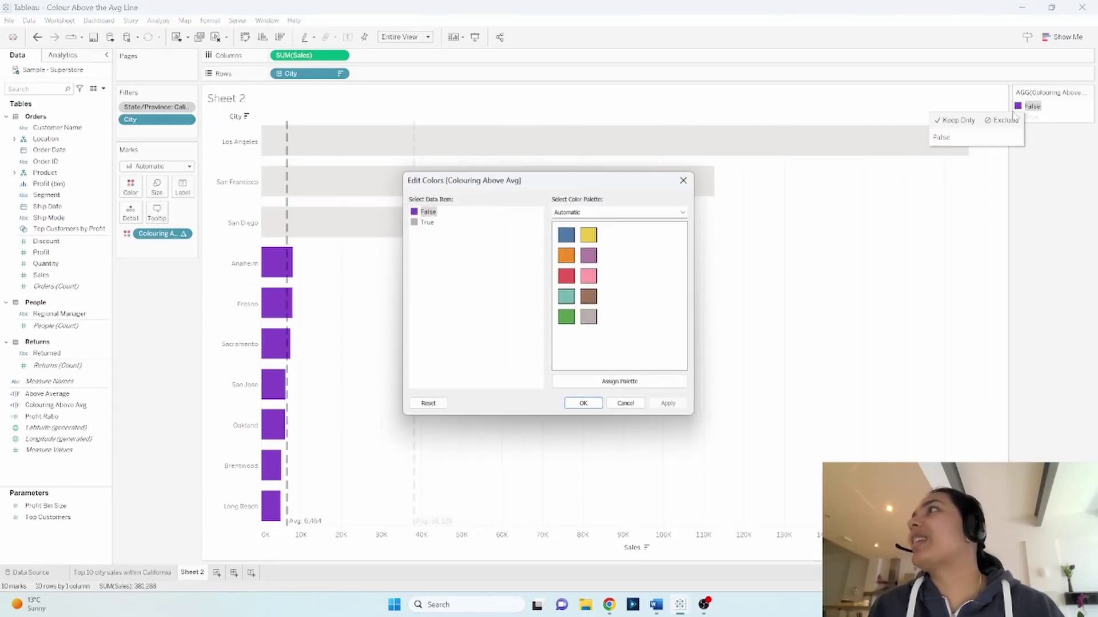
{"action": "left_click", "coordinate": [426, 211]}
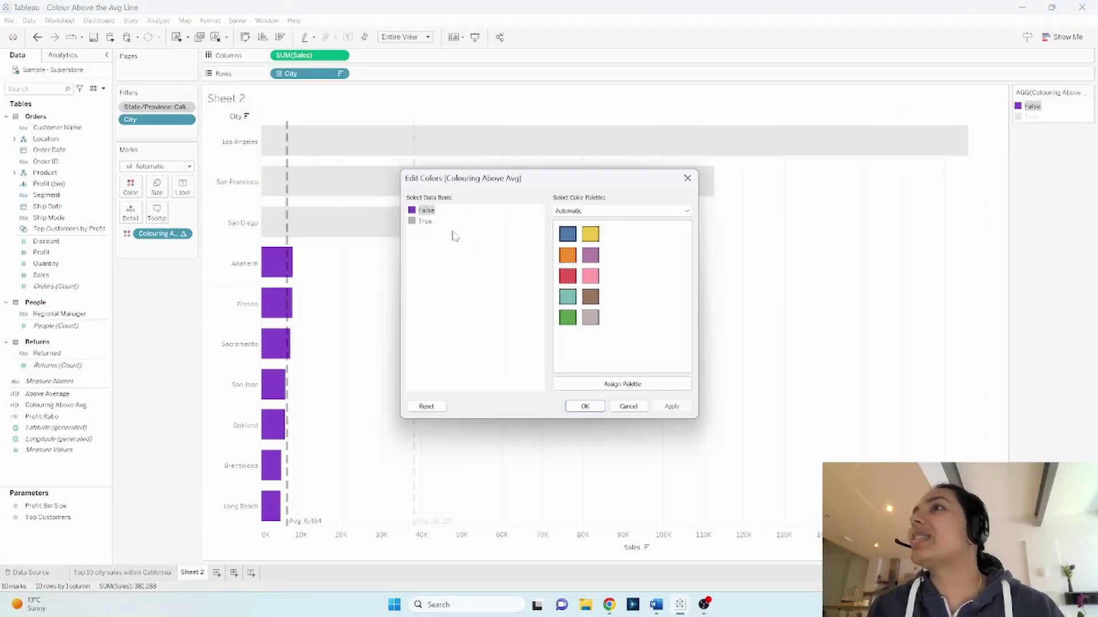
{"action": "left_click", "coordinate": [590, 318]}
{"action": "double_click", "coordinate": [416, 222]}
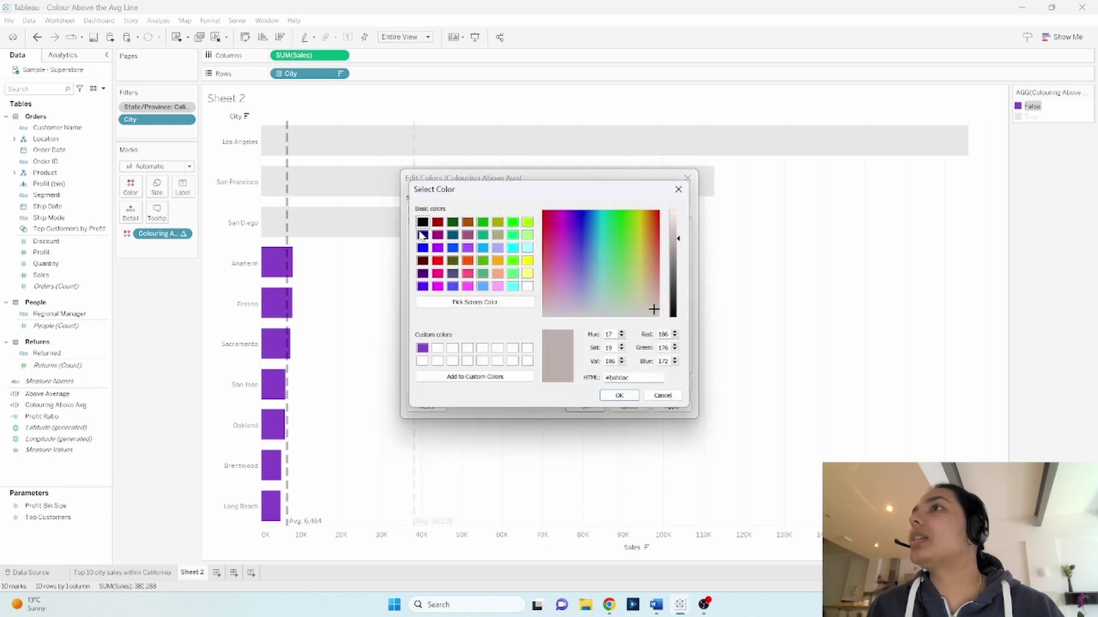
{"action": "left_click", "coordinate": [422, 348]}
{"action": "left_click", "coordinate": [619, 396]}
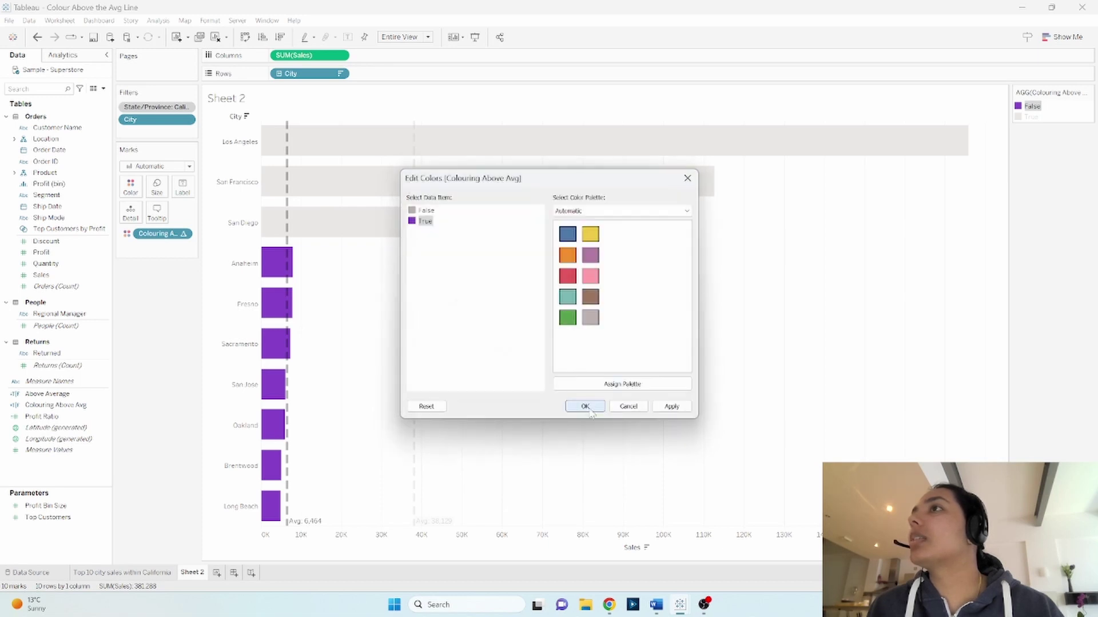
{"action": "left_click", "coordinate": [584, 406]}
{"action": "right_click", "coordinate": [148, 323]}
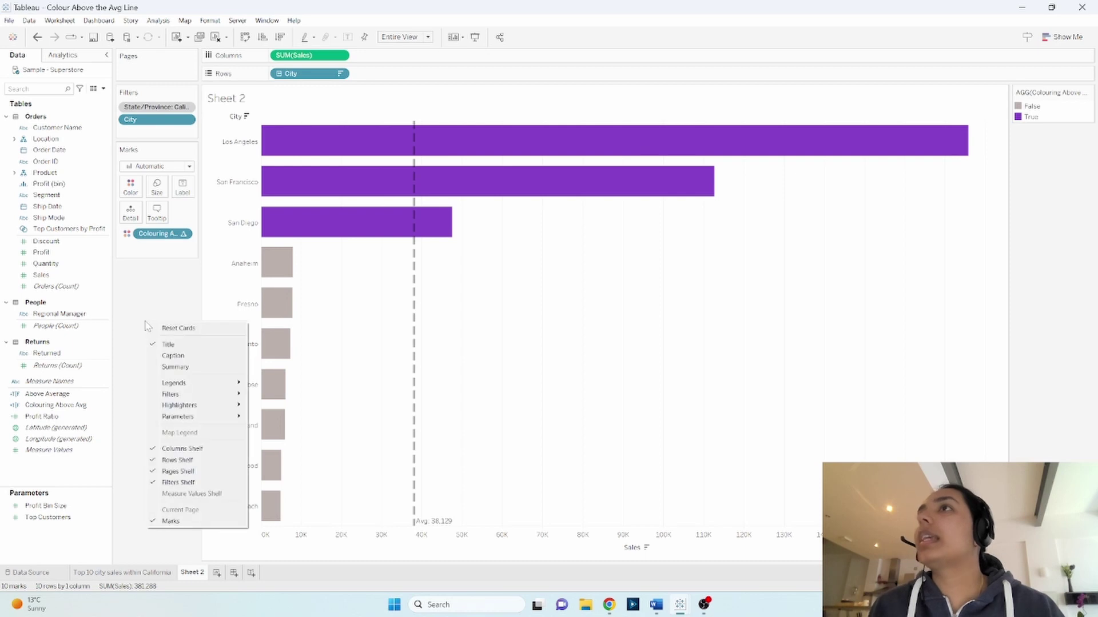
{"action": "key", "text": "Escape"}
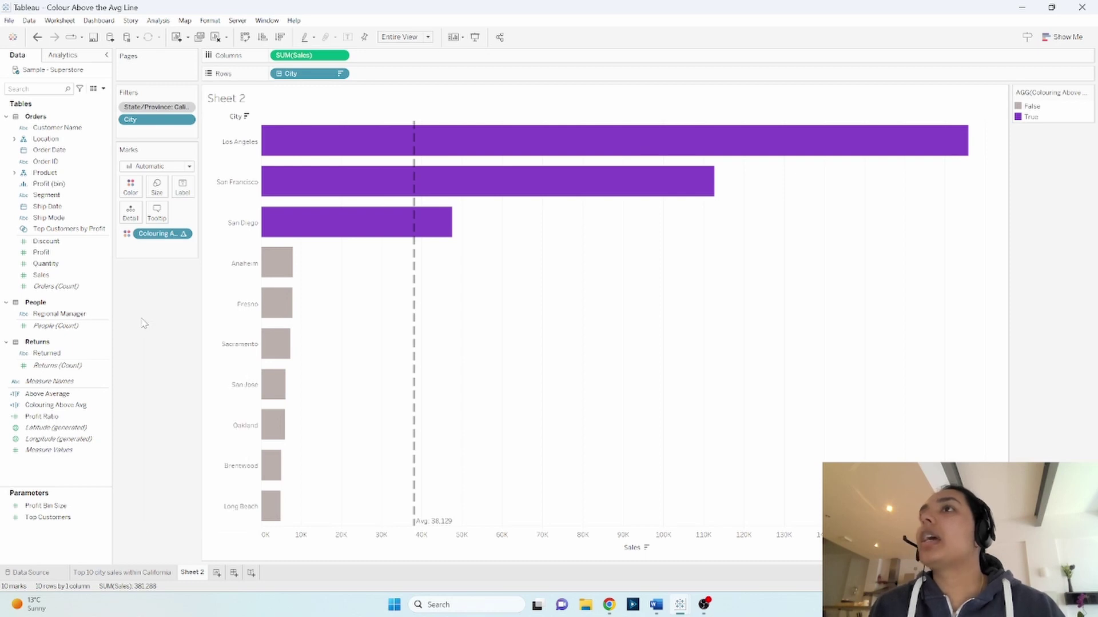
- Format the worksheet's lines, setting the column grid lines to None
{"action": "right_click", "coordinate": [480, 252]}
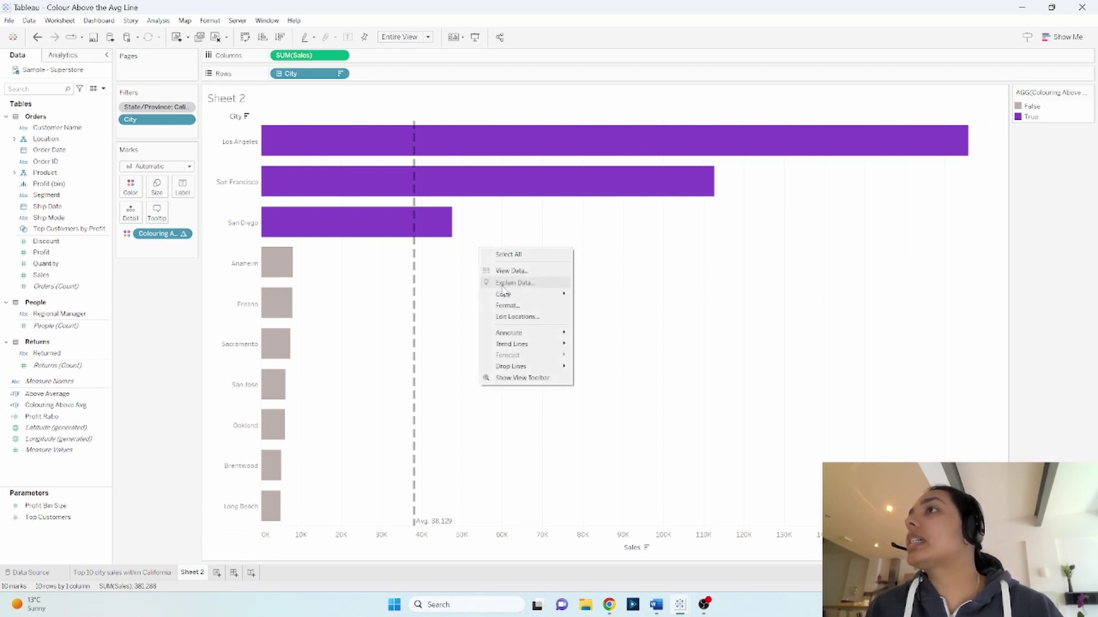
{"action": "left_click", "coordinate": [516, 306]}
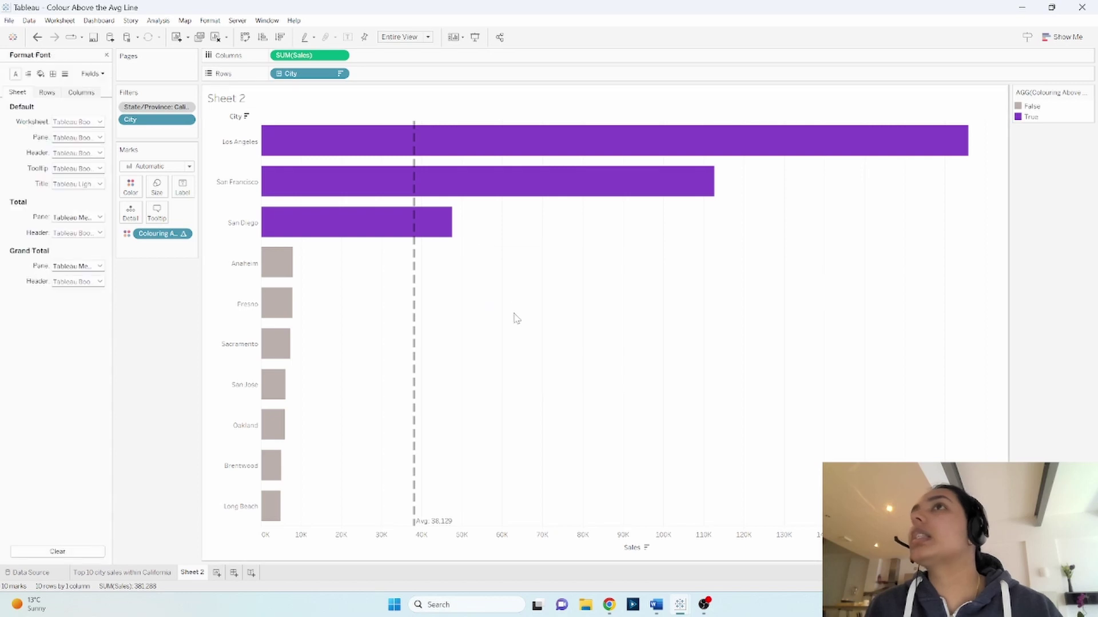
{"action": "left_click", "coordinate": [65, 74]}
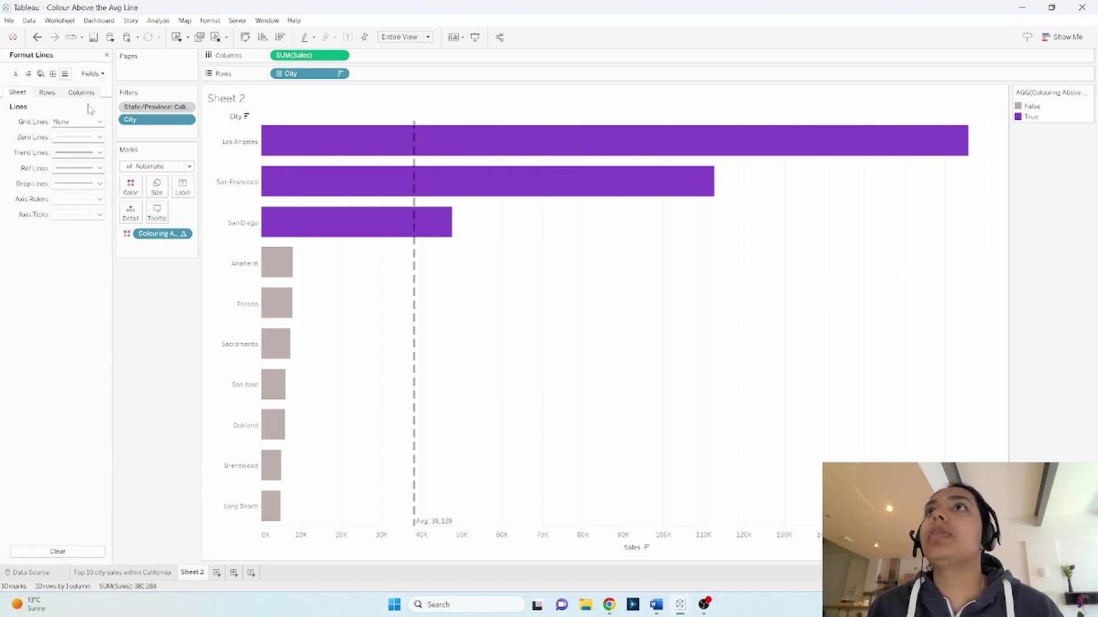
{"action": "left_click", "coordinate": [80, 93]}
{"action": "left_click", "coordinate": [99, 121]}
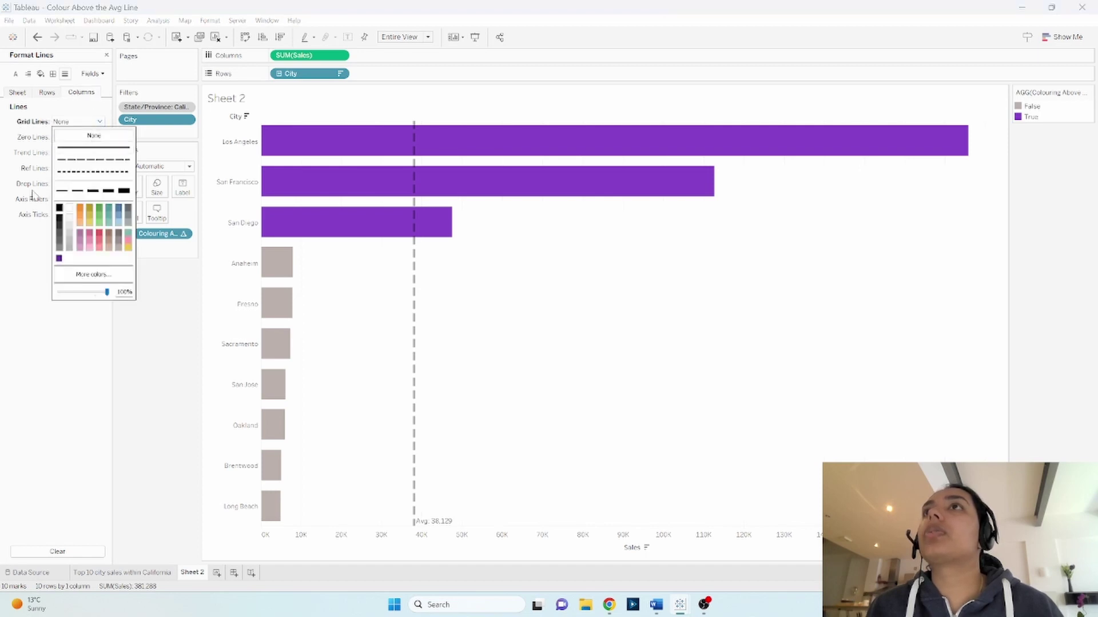
{"action": "left_click", "coordinate": [62, 134]}
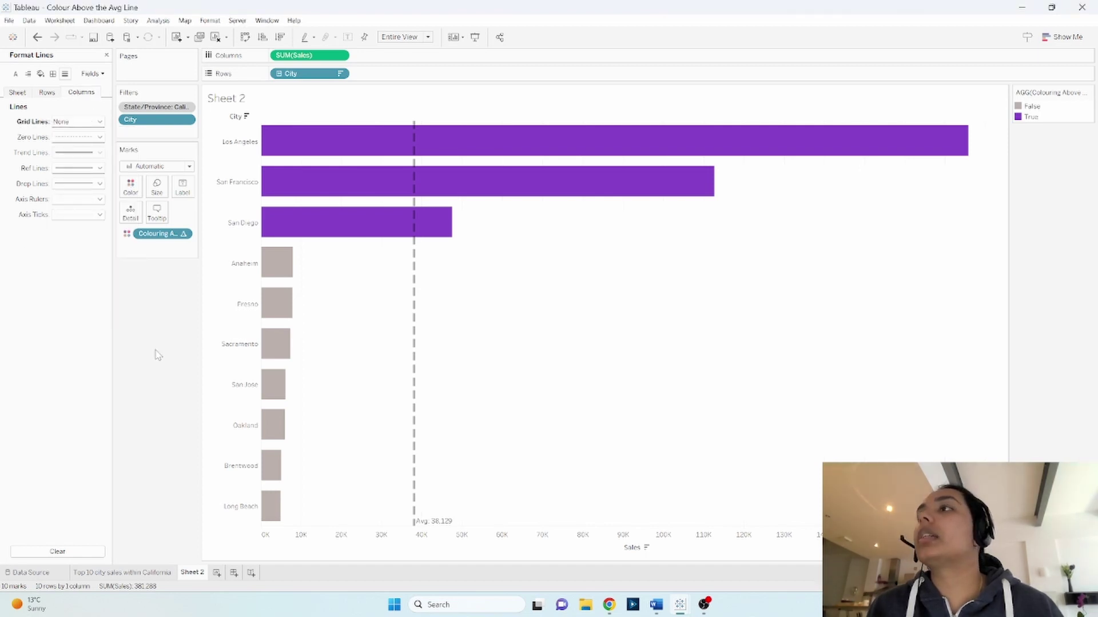
{"action": "left_click", "coordinate": [106, 55]}
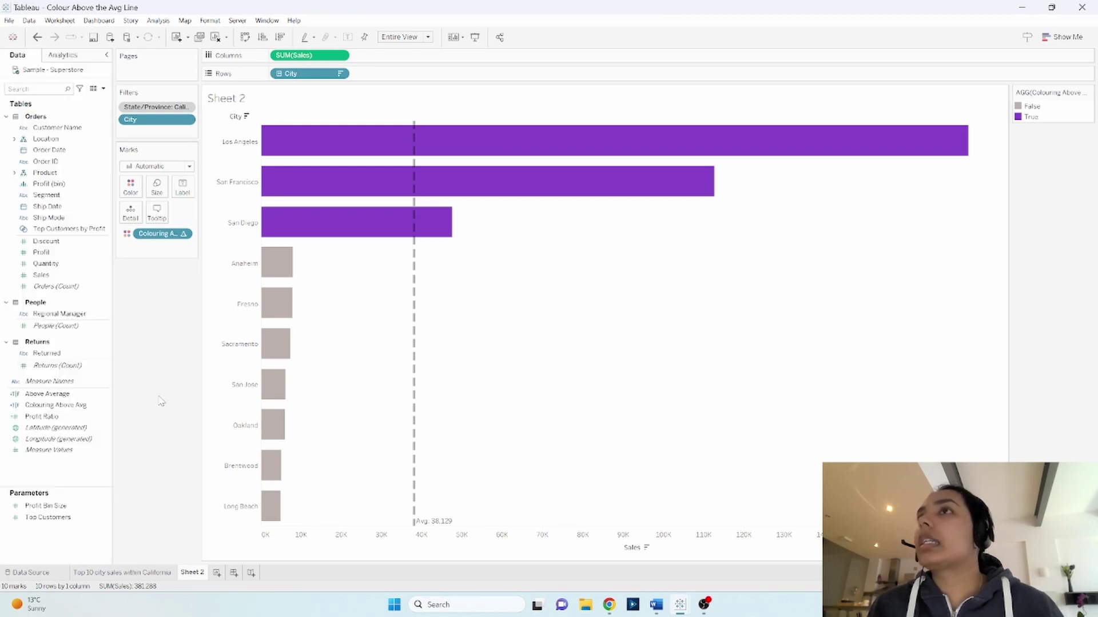
- Show mark labels on the bars and hide the Sales axis header
{"action": "left_click", "coordinate": [183, 189]}
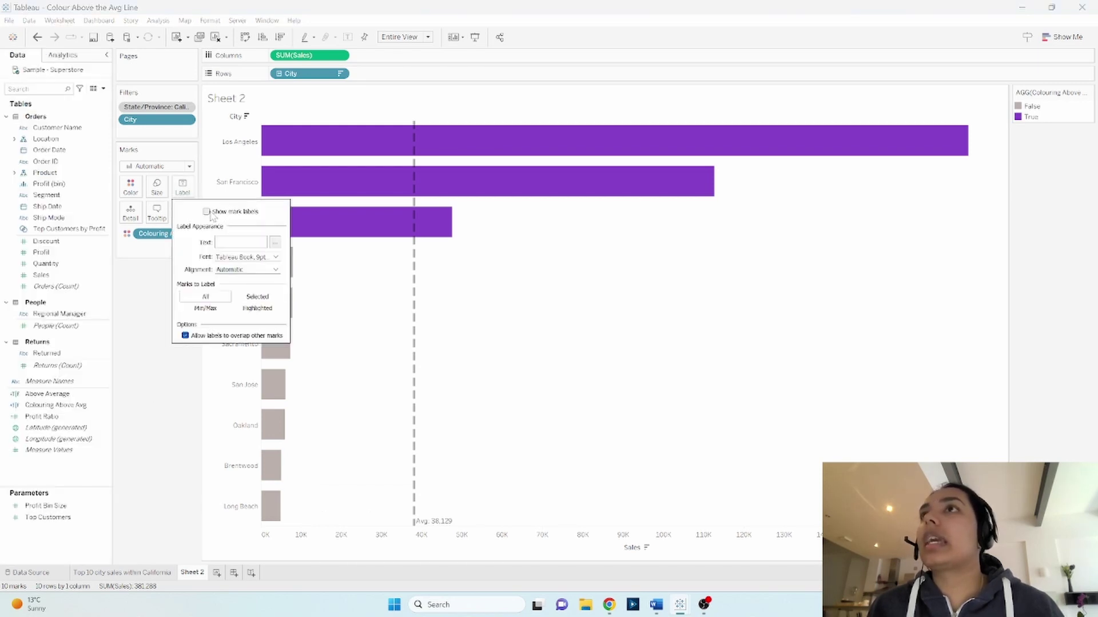
{"action": "left_click", "coordinate": [207, 212]}
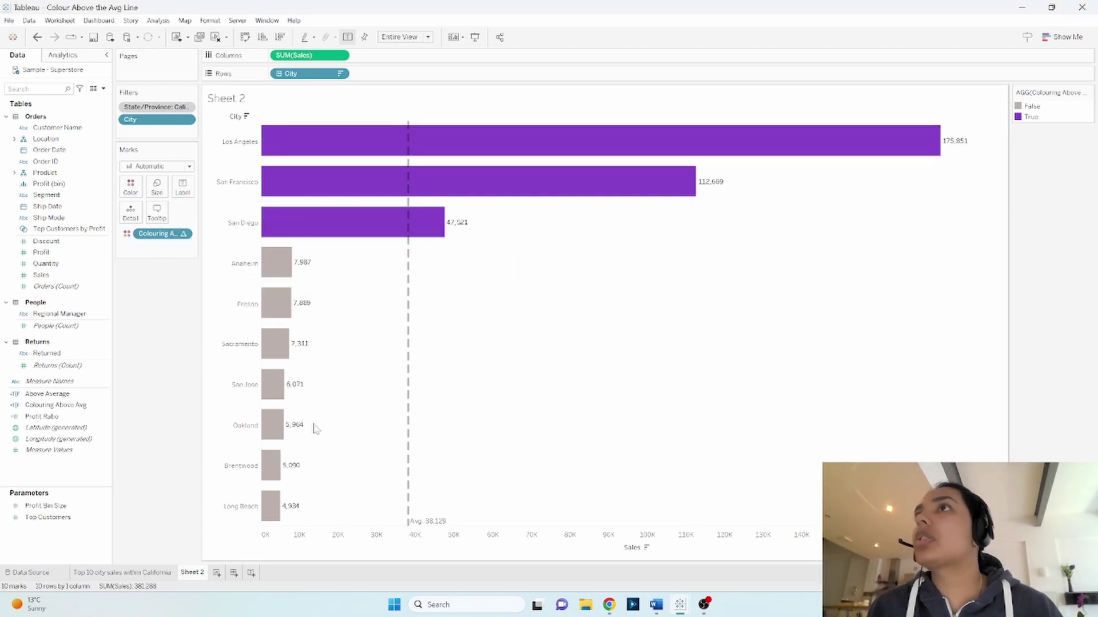
{"action": "right_click", "coordinate": [699, 552]}
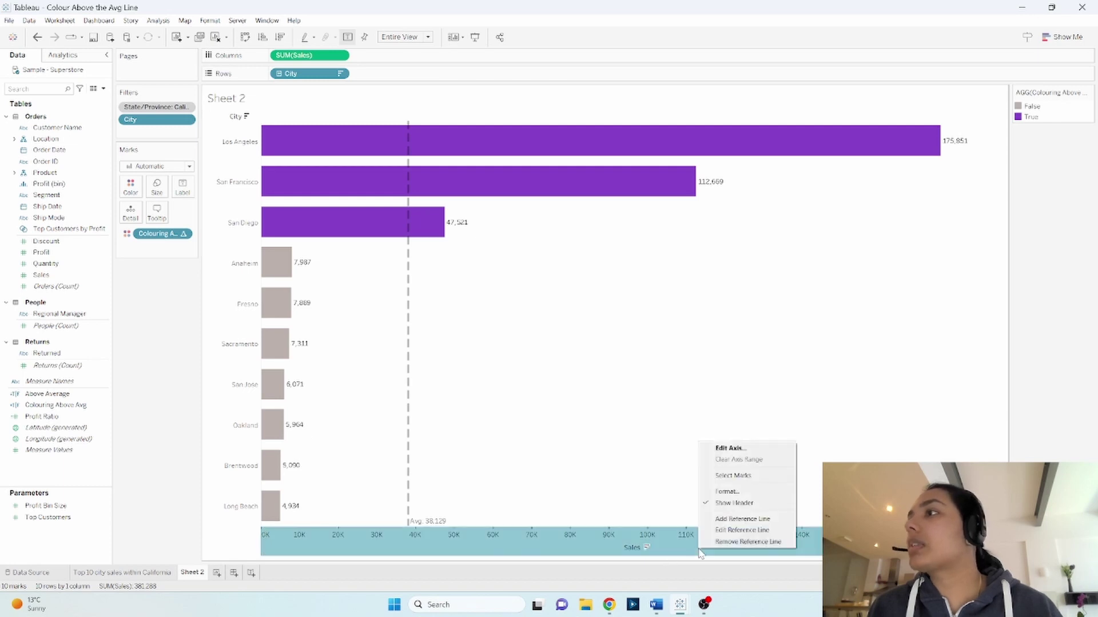
{"action": "left_click", "coordinate": [734, 503]}
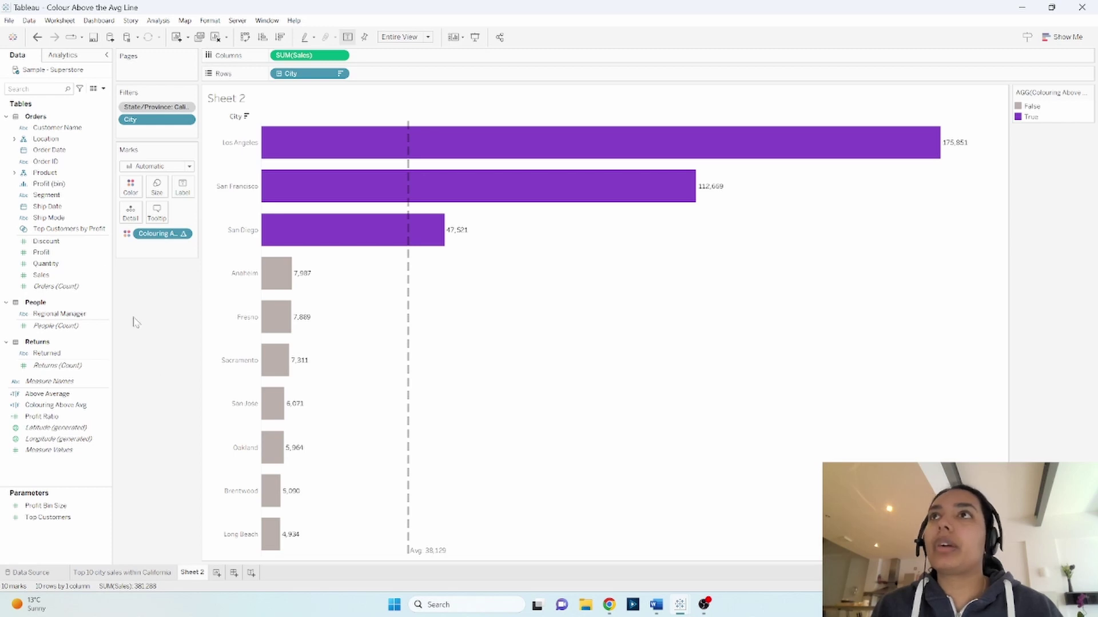
- Review the formula of the Colouring Above Avg calculated field and close it without changes
{"action": "left_click", "coordinate": [60, 55]}
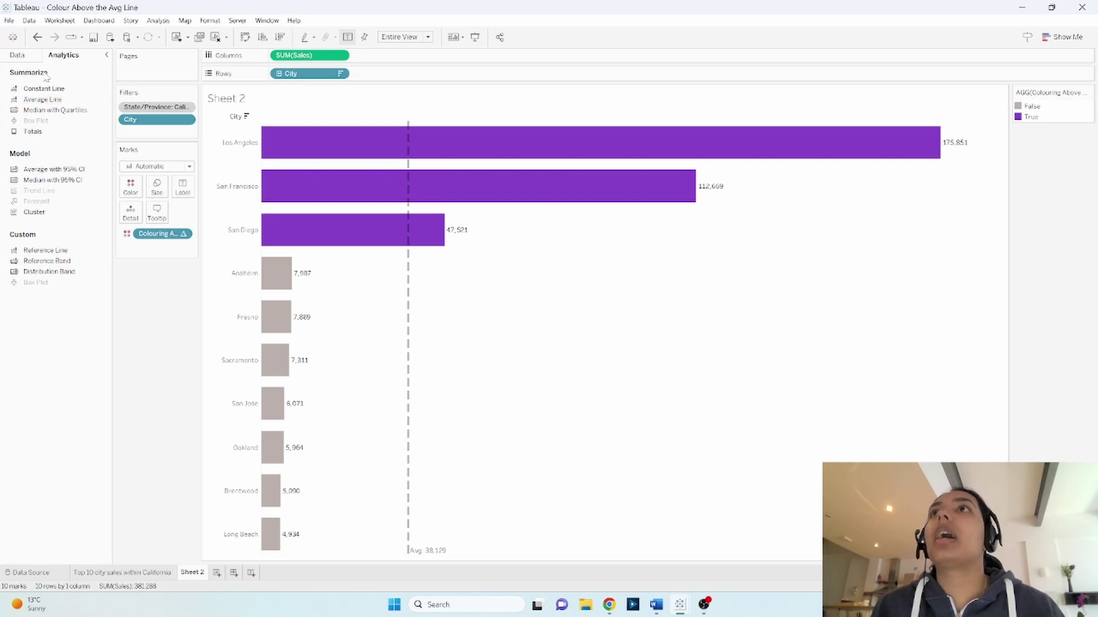
{"action": "left_click", "coordinate": [16, 55]}
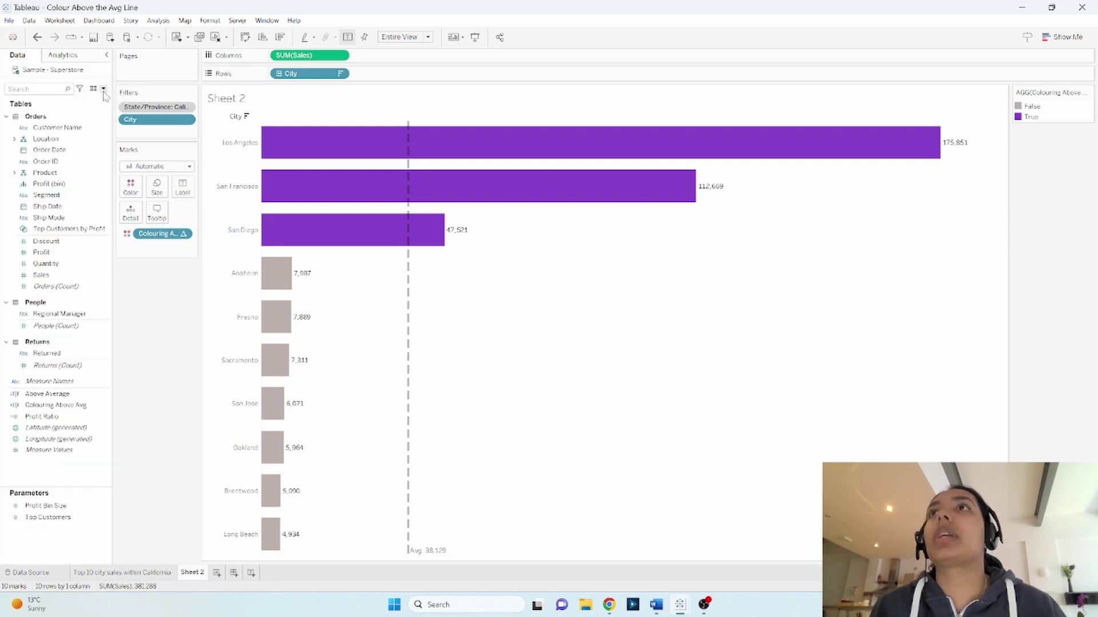
{"action": "right_click", "coordinate": [84, 405]}
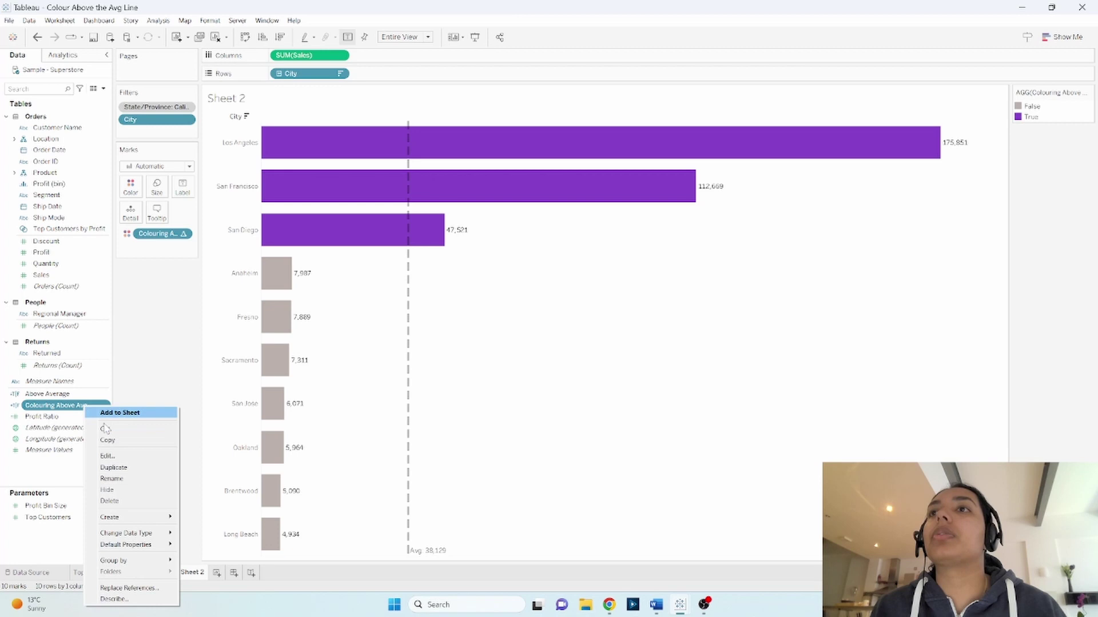
{"action": "left_click", "coordinate": [132, 458]}
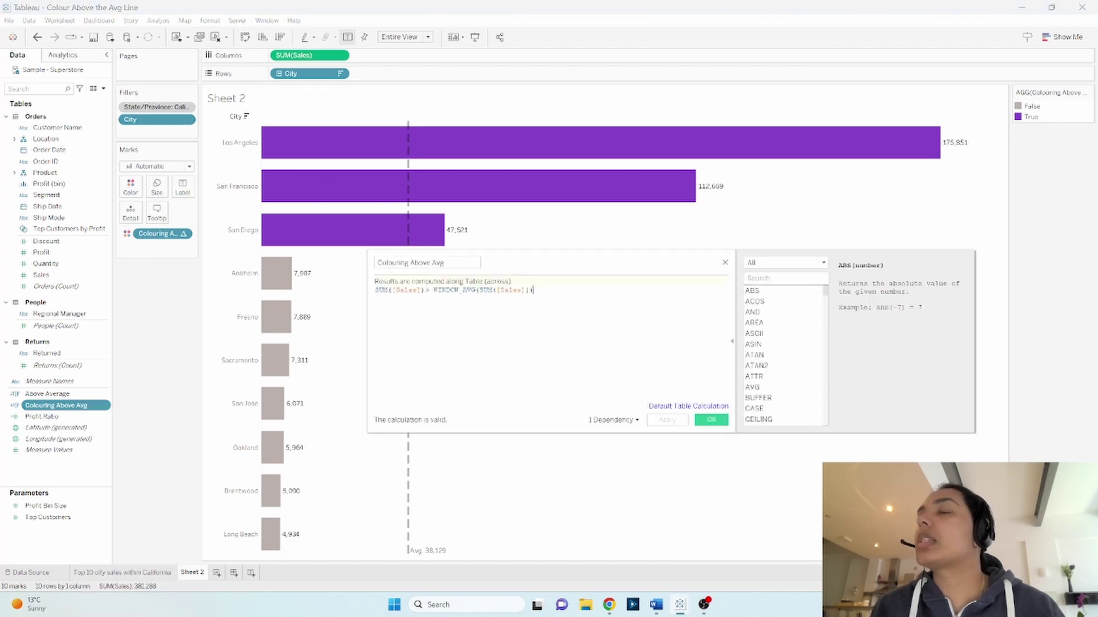
{"action": "left_click", "coordinate": [725, 263]}
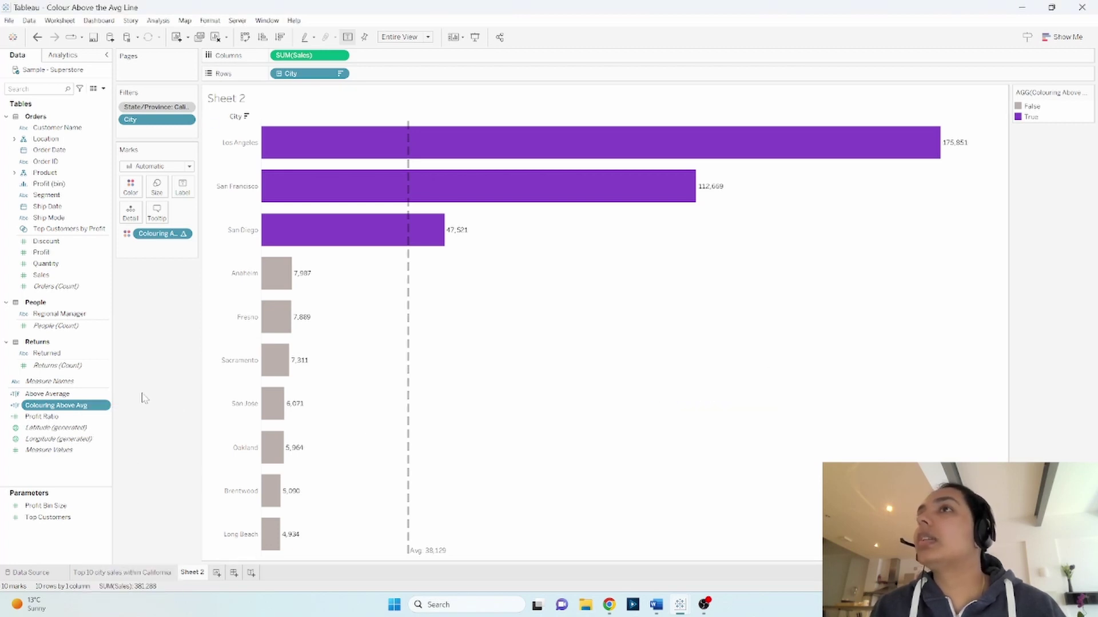